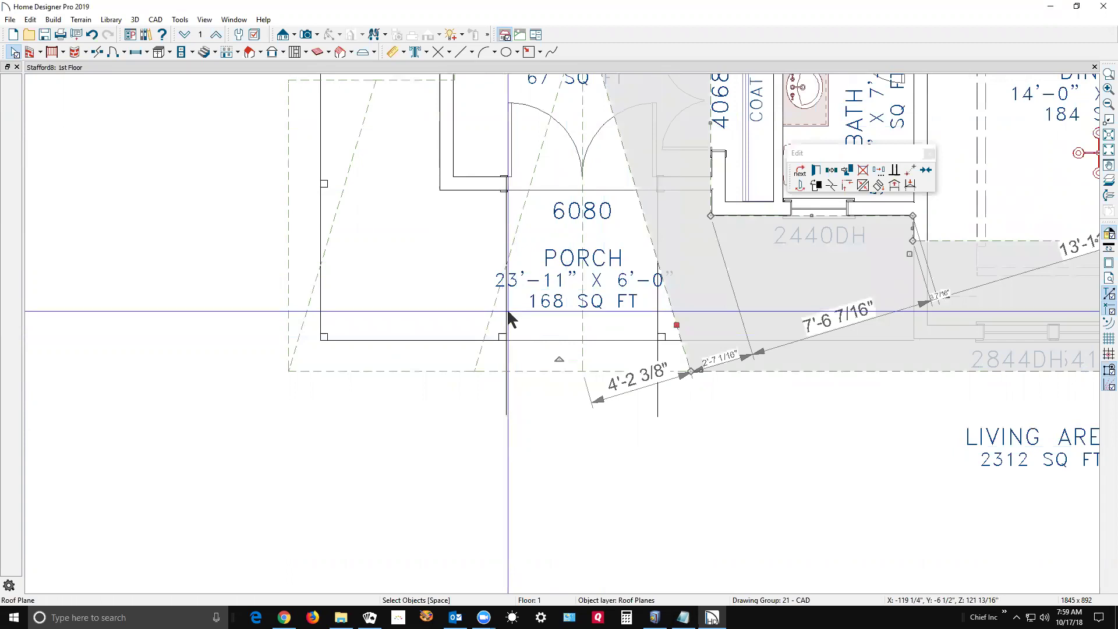
Create a perspective full overview of the house and bring the front porch gable into close view from above.
click(534, 445)
click(306, 35)
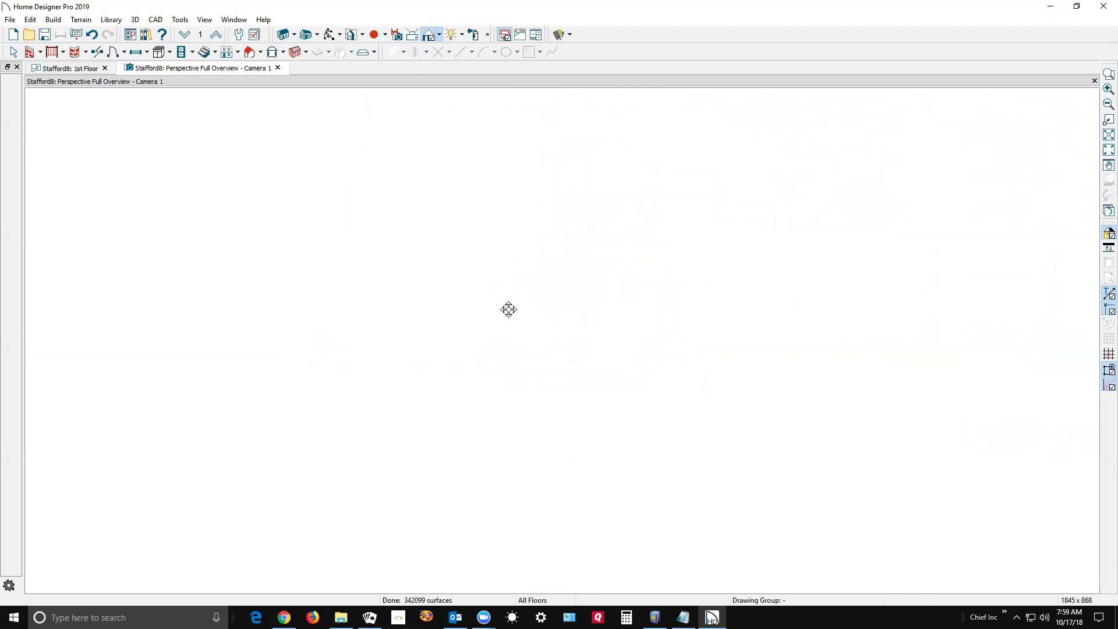
drag(512, 336, 495, 361)
scroll(531, 316, up, 10)
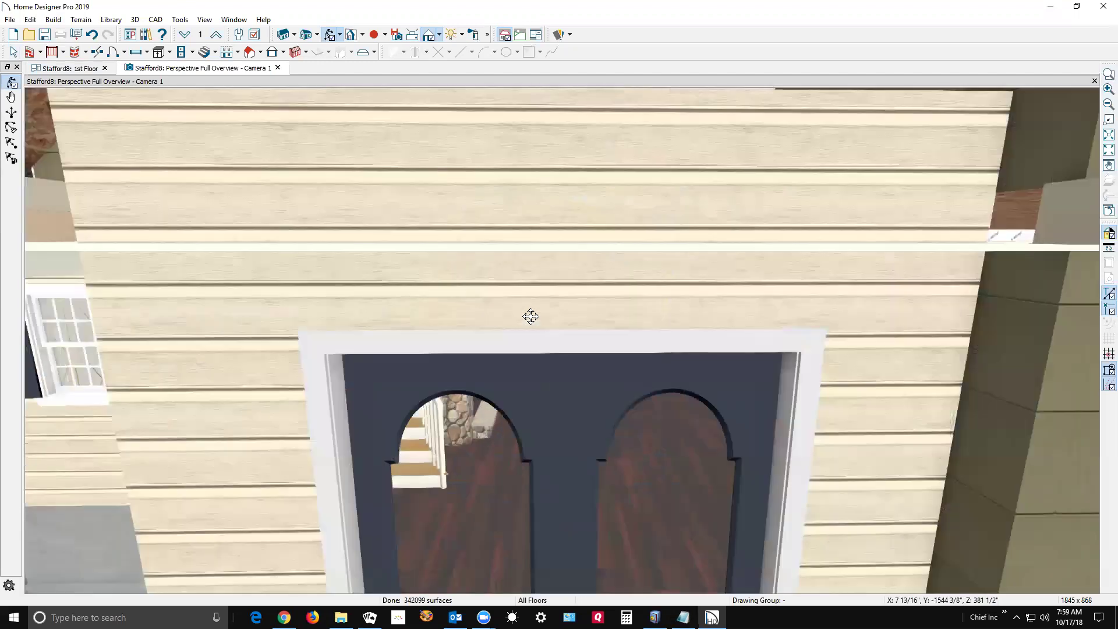
scroll(531, 316, down, 5)
scroll(534, 307, down, 3)
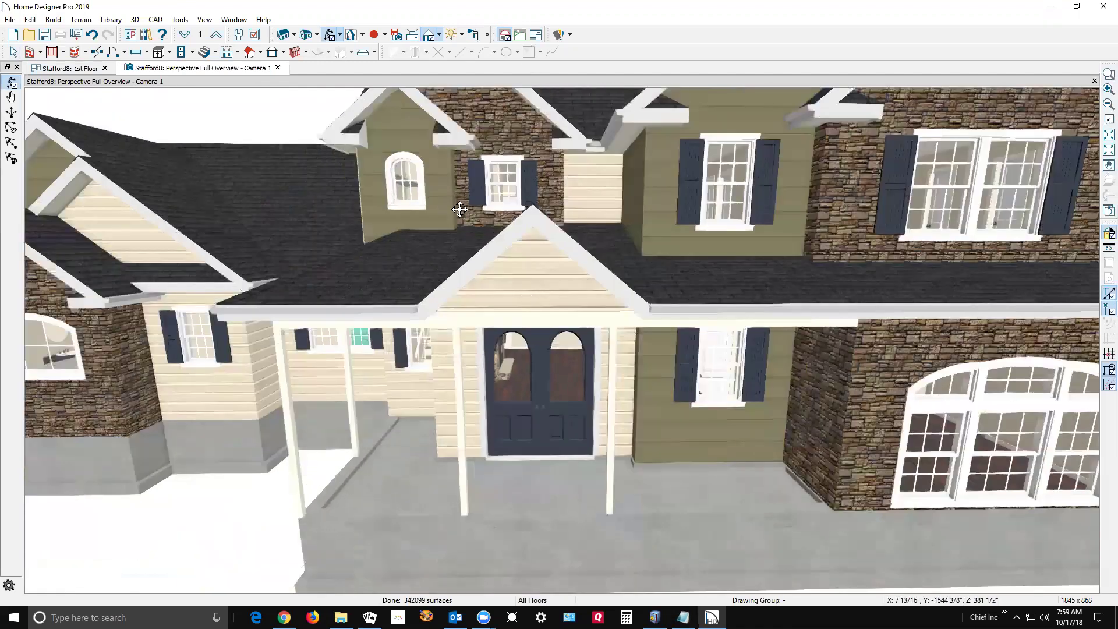
drag(430, 195, 484, 387)
Examine the two roof planes of the porch gable and the ridge end near the stone wall.
key(space)
click(507, 349)
click(569, 348)
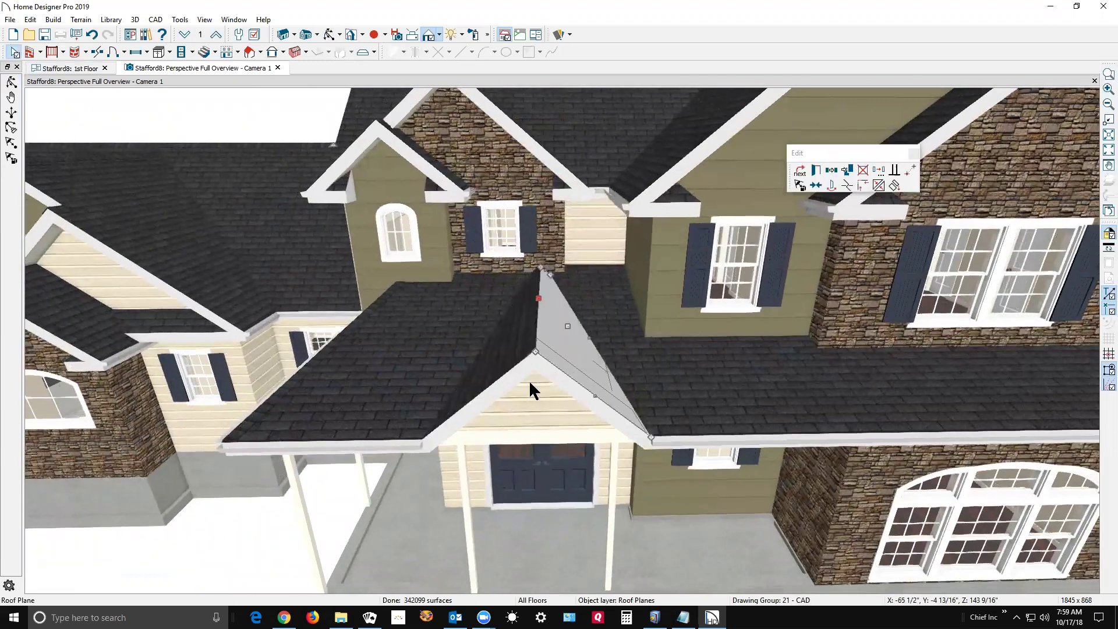
click(512, 371)
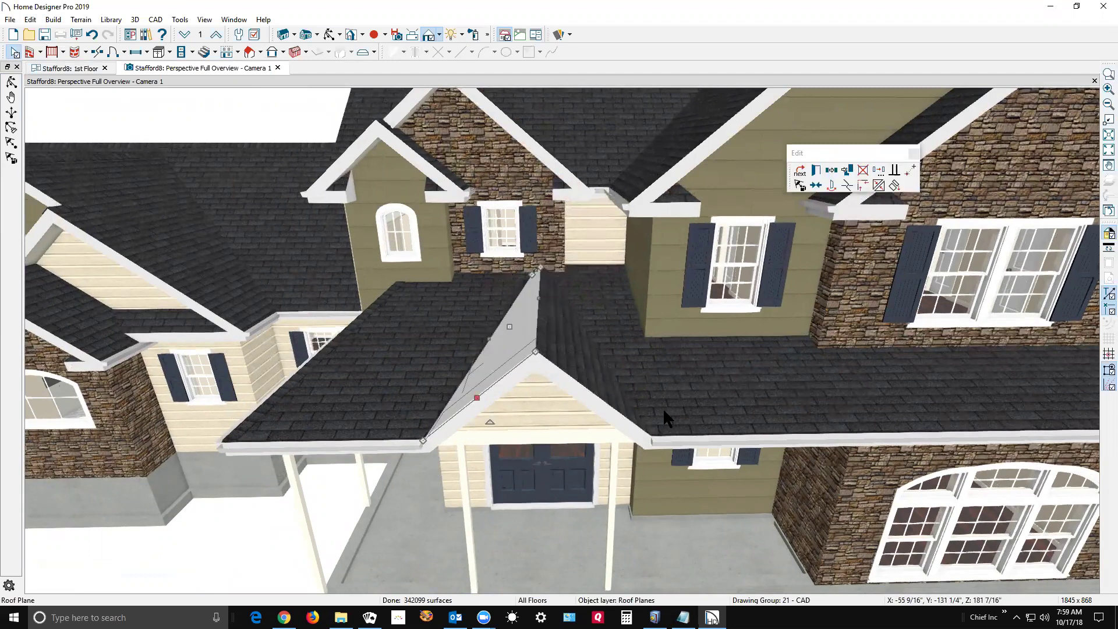
click(706, 379)
click(456, 338)
key(Escape)
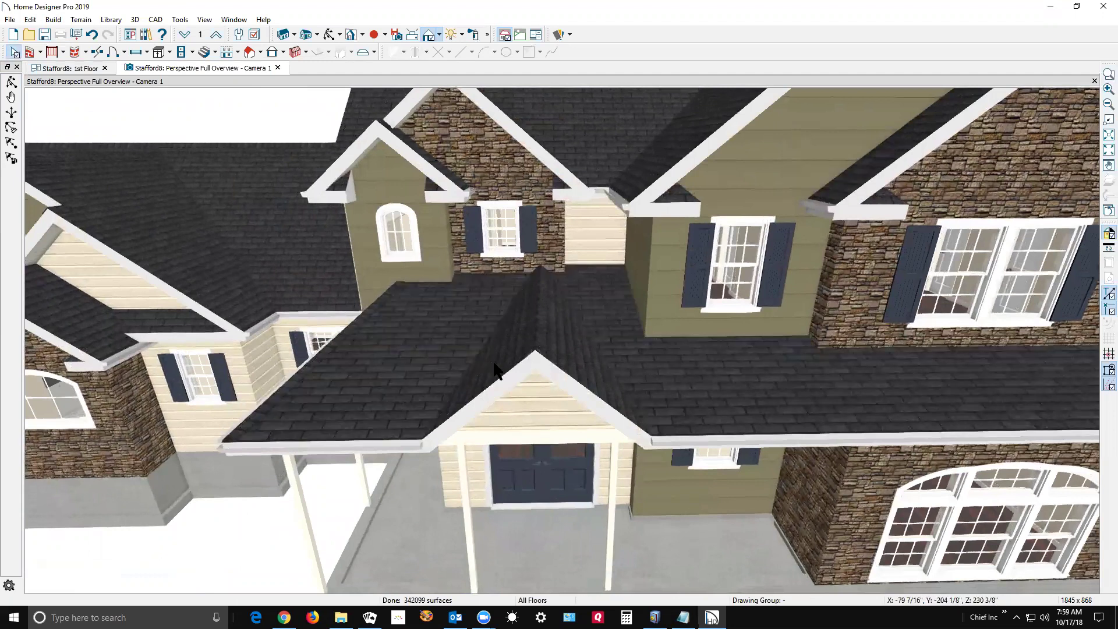
scroll(512, 276, up, 5)
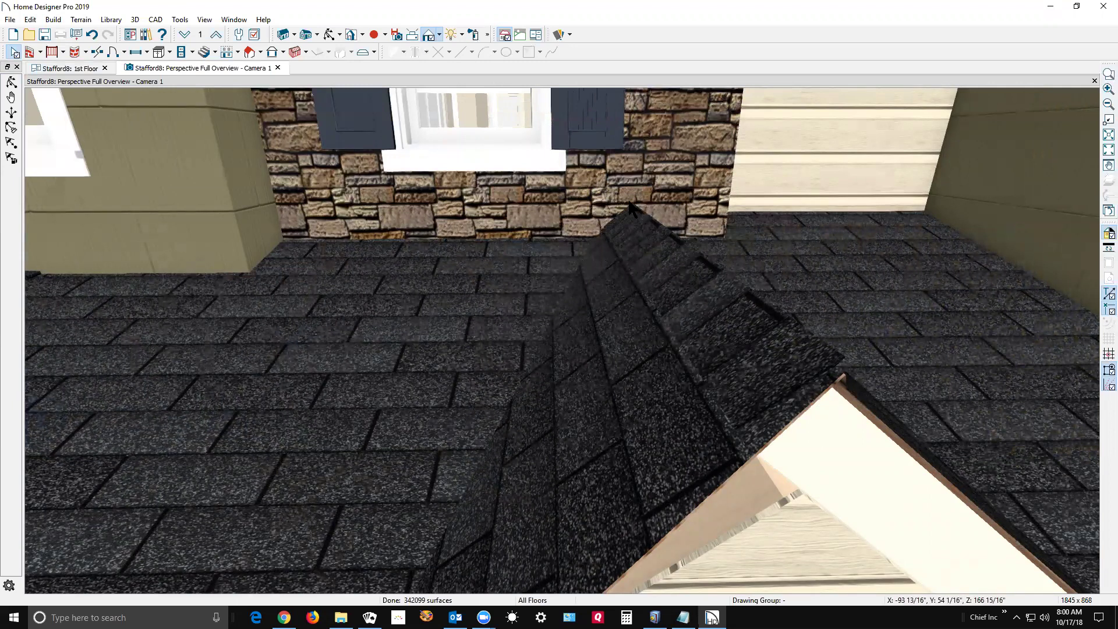
scroll(571, 246, down, 5)
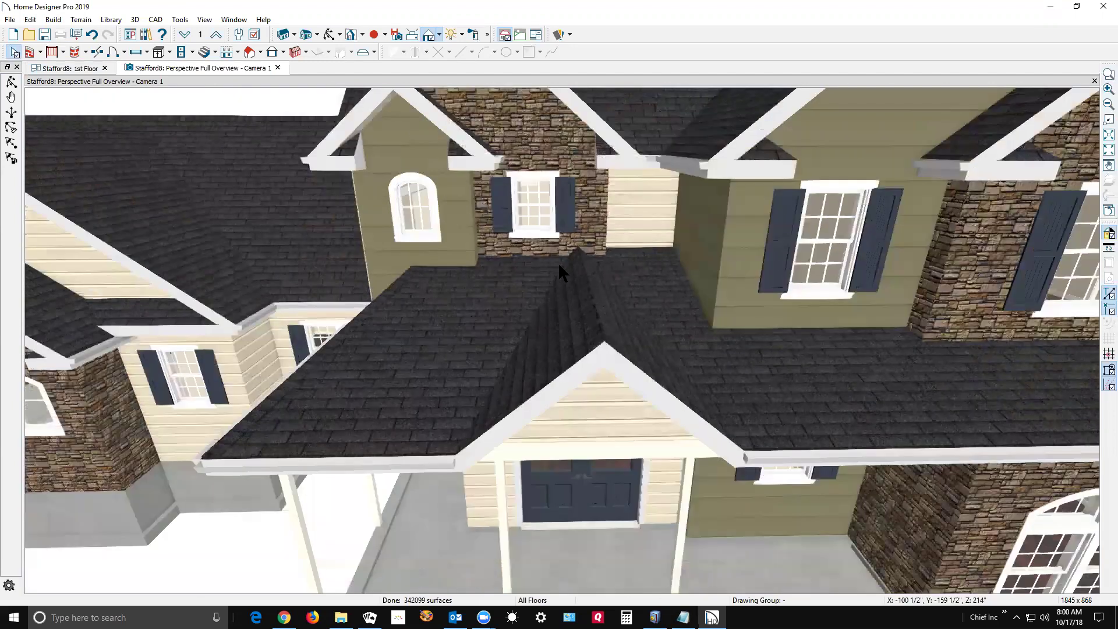
In the first-floor plan, extend the upper edge of the gable's left roof plane to the porch roof's upper edge.
key(ctrl+Tab)
scroll(564, 140, up, 1)
scroll(560, 236, down, 4)
scroll(566, 241, up, 8)
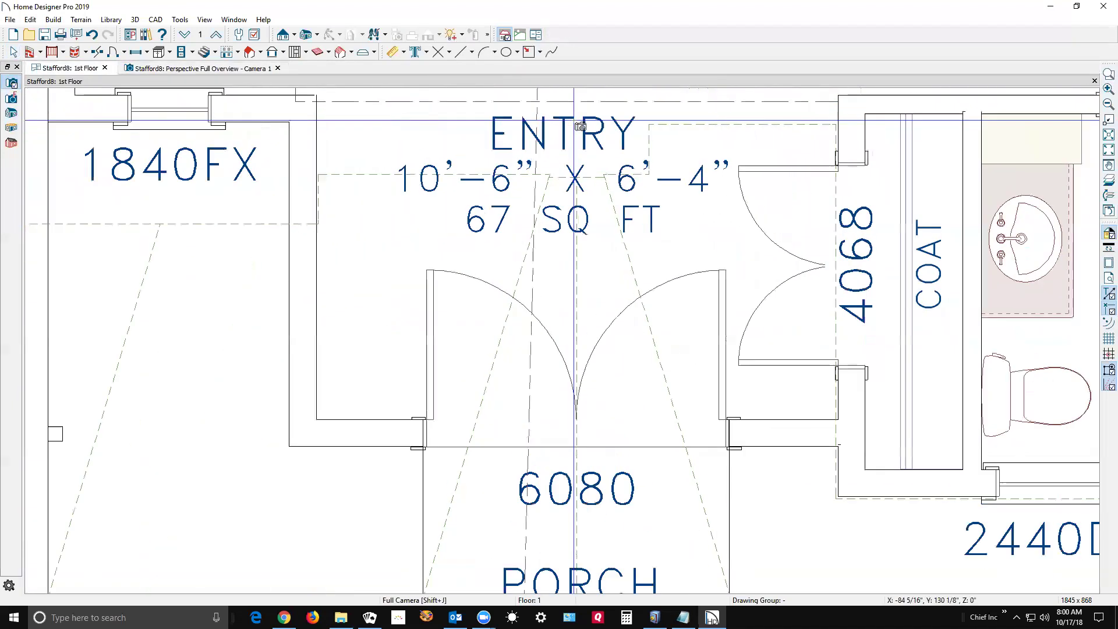
key(space)
click(601, 210)
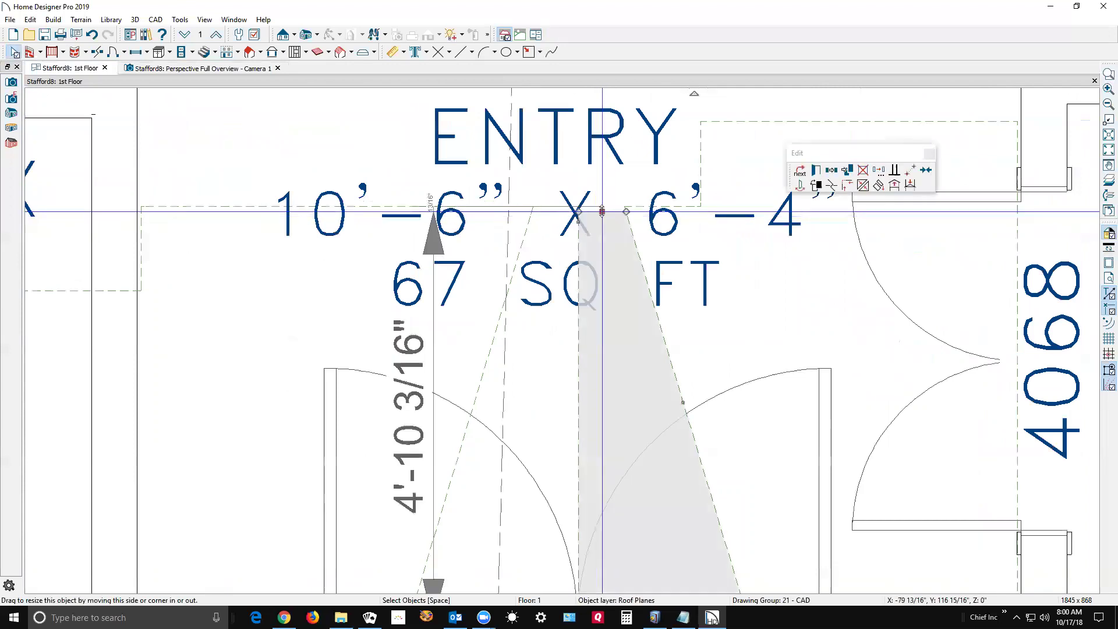
click(554, 216)
click(551, 213)
click(551, 214)
drag(553, 212, 530, 203)
Extend the upper edge of the gable's right roof plane to the porch roof's upper edge and review the gable in 3D.
click(618, 212)
drag(617, 208, 627, 204)
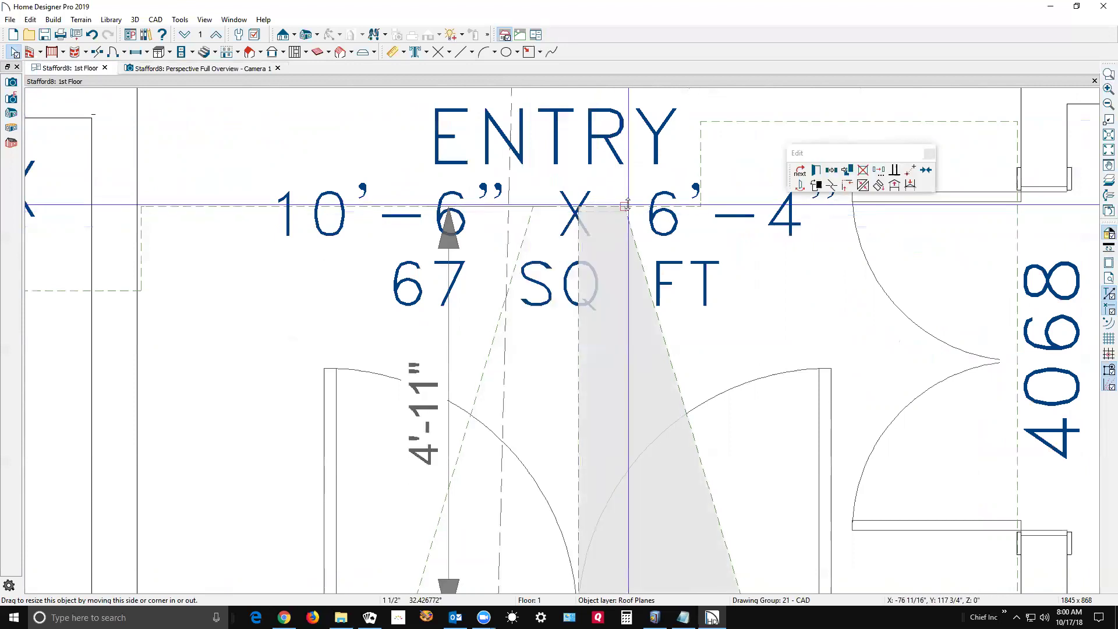
key(Escape)
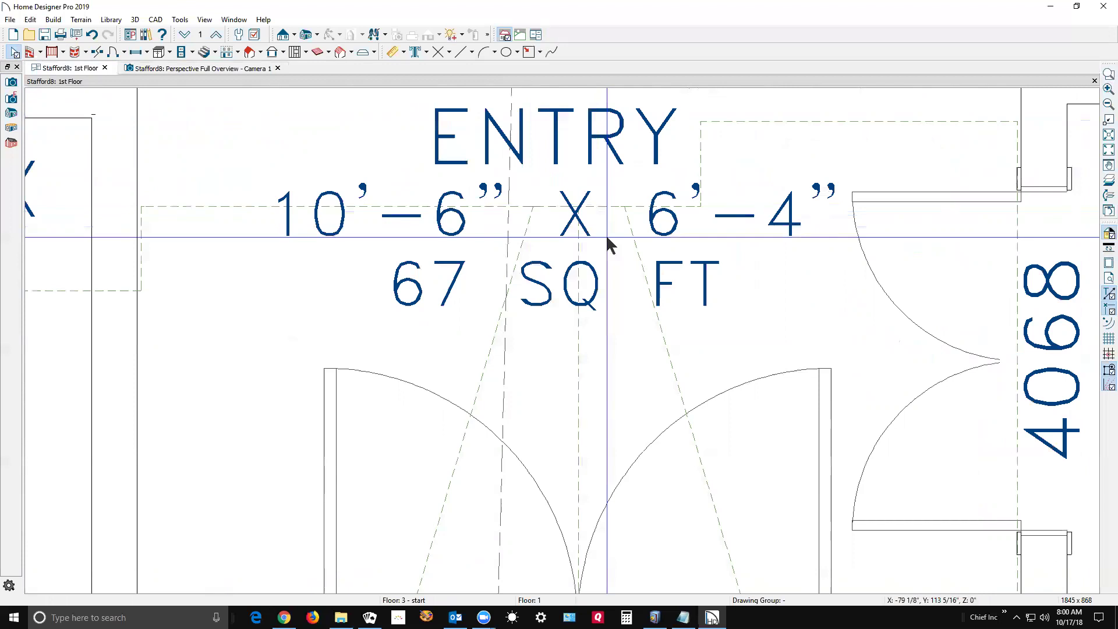
key(ctrl+Tab)
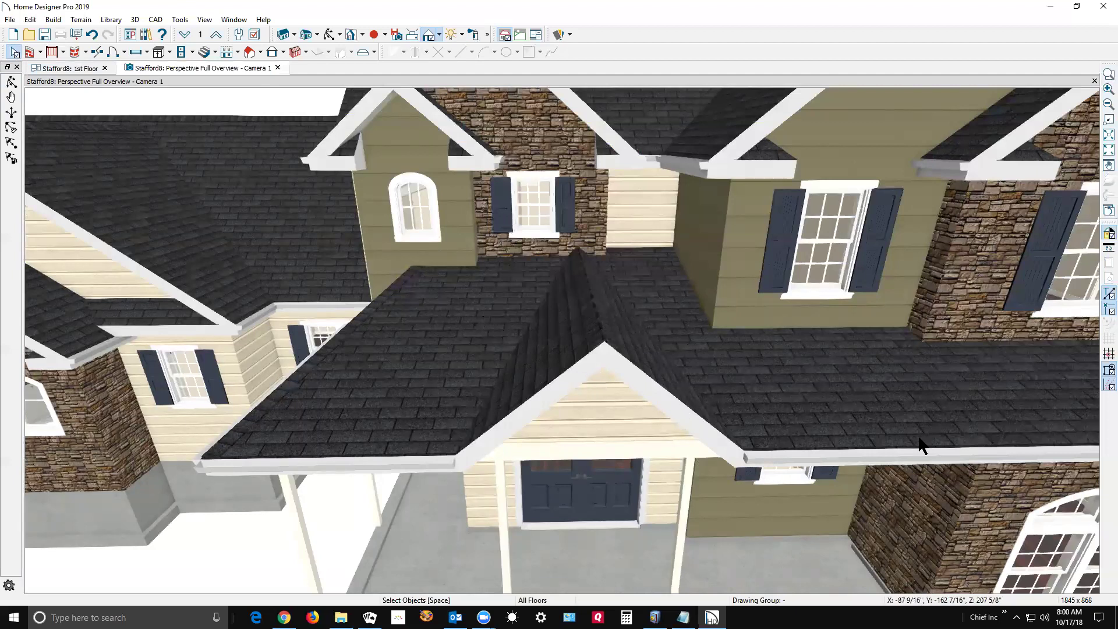
scroll(546, 265, down, 3)
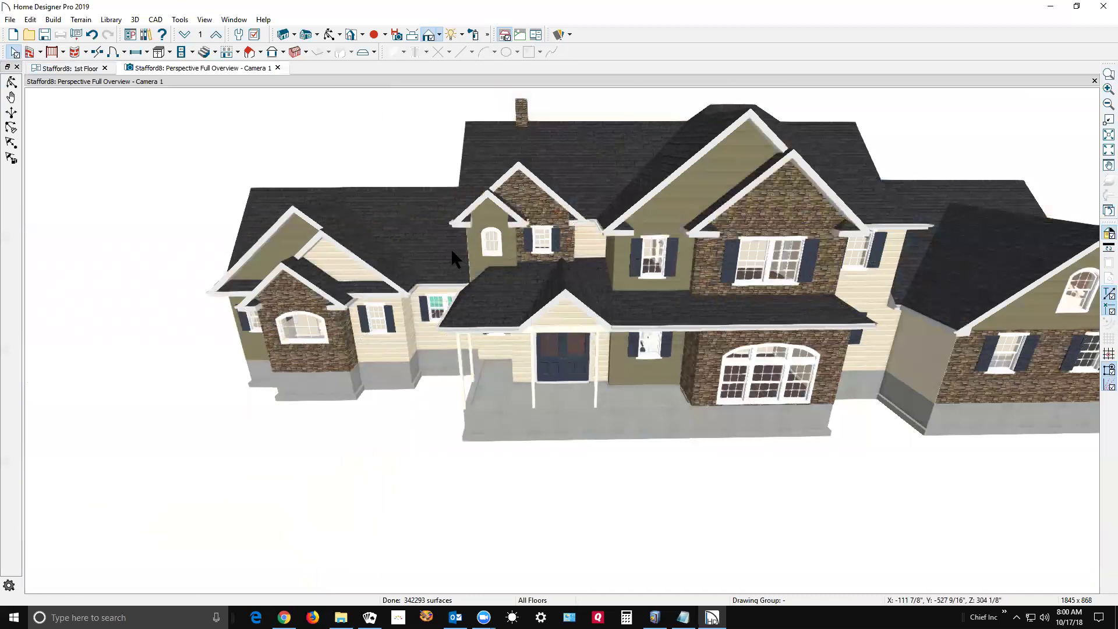
scroll(609, 244, up, 2)
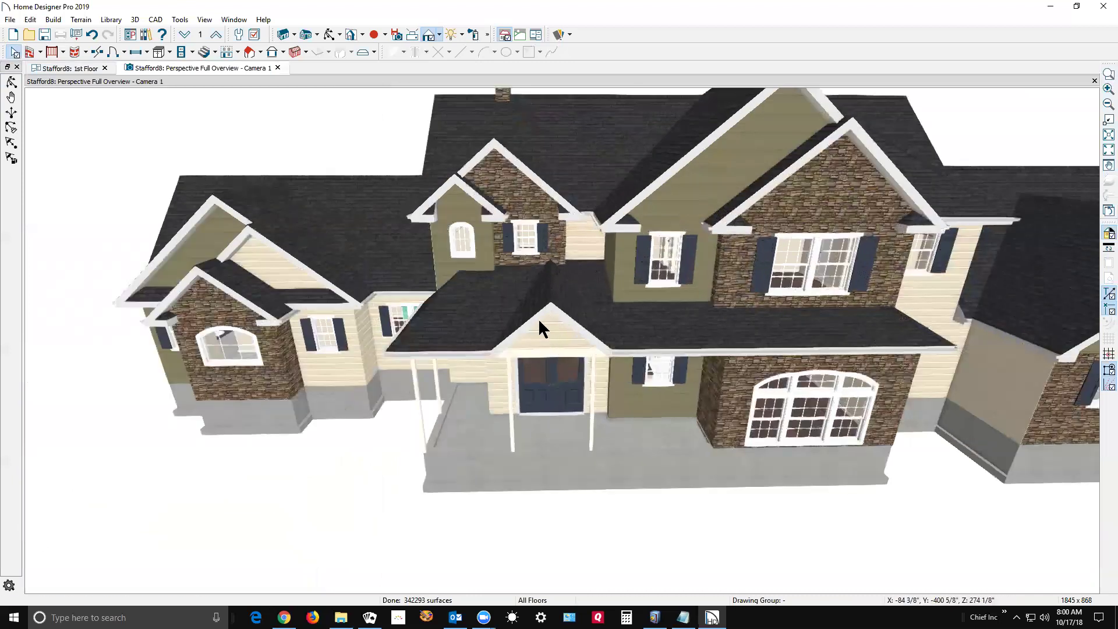
scroll(538, 318, up, 3)
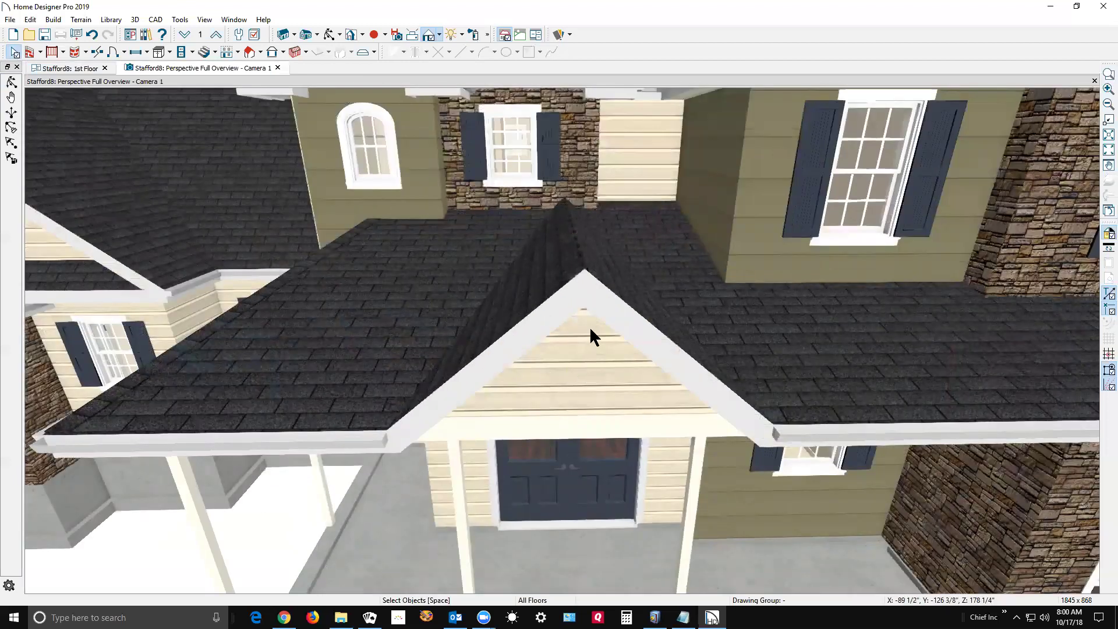
In the first-floor plan, examine the two vertical CAD lines, the porch roof planes beside the gable and the doorway between the porch posts.
key(ctrl+Tab)
scroll(654, 247, down, 3)
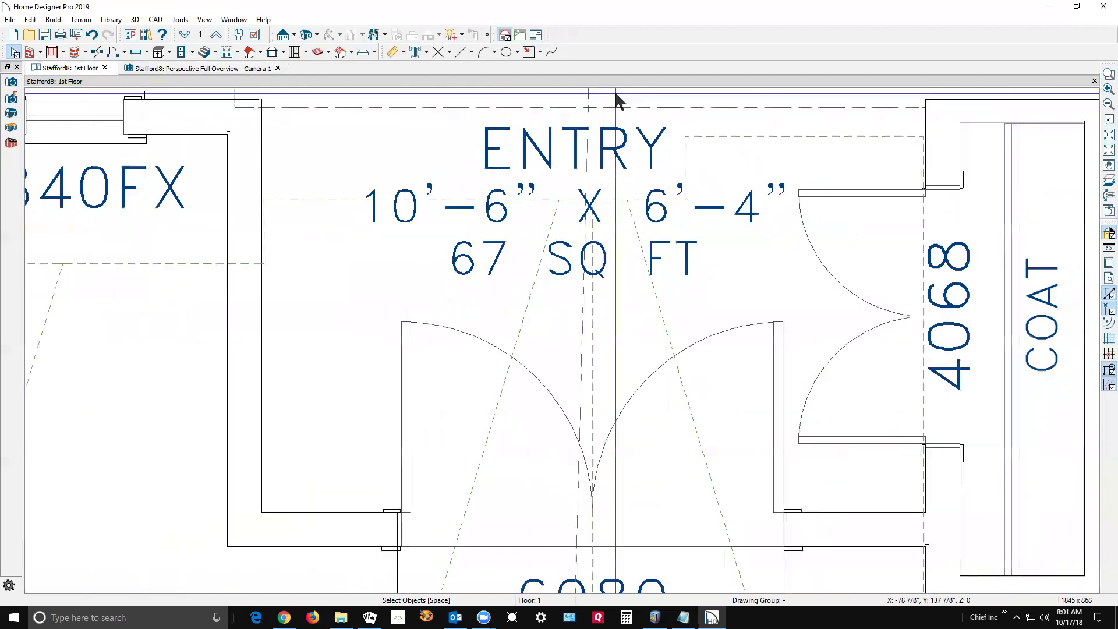
scroll(613, 148, down, 5)
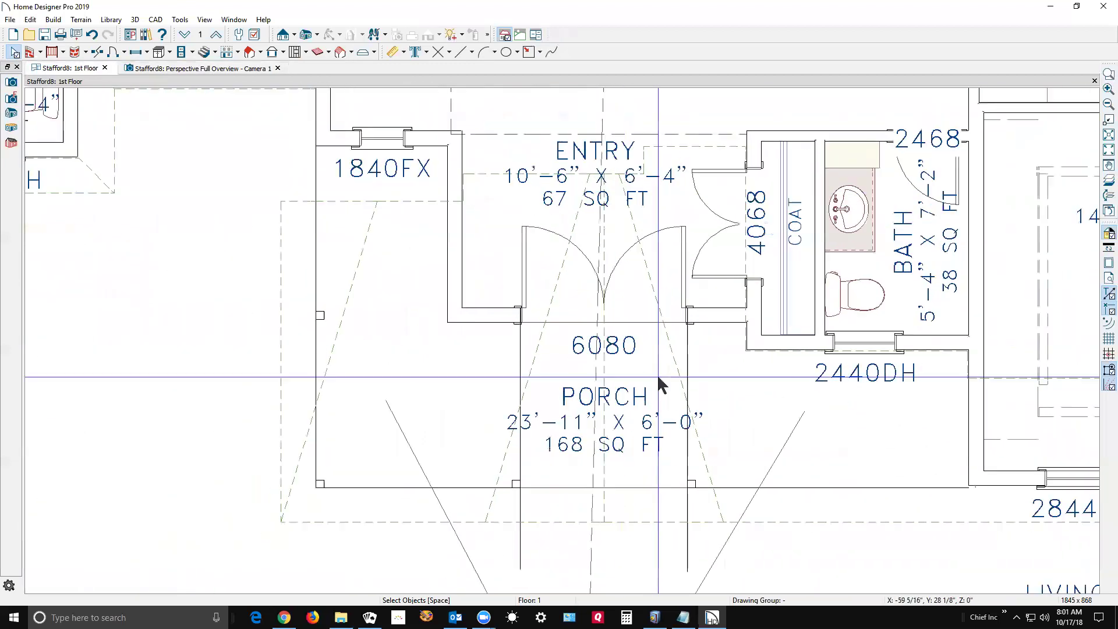
click(688, 542)
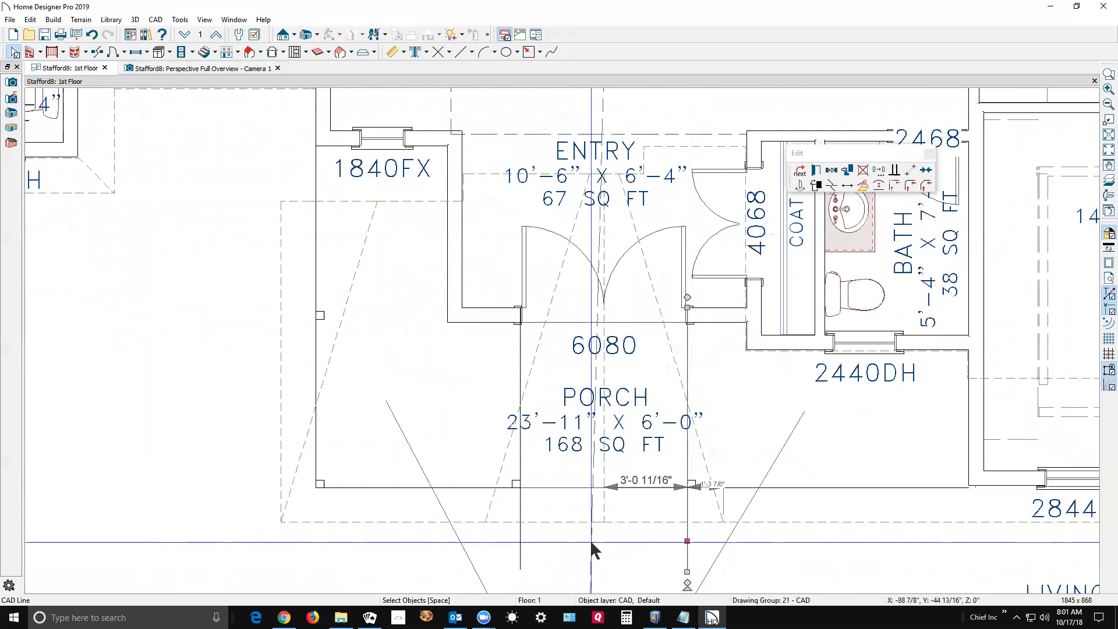
click(507, 552)
click(518, 552)
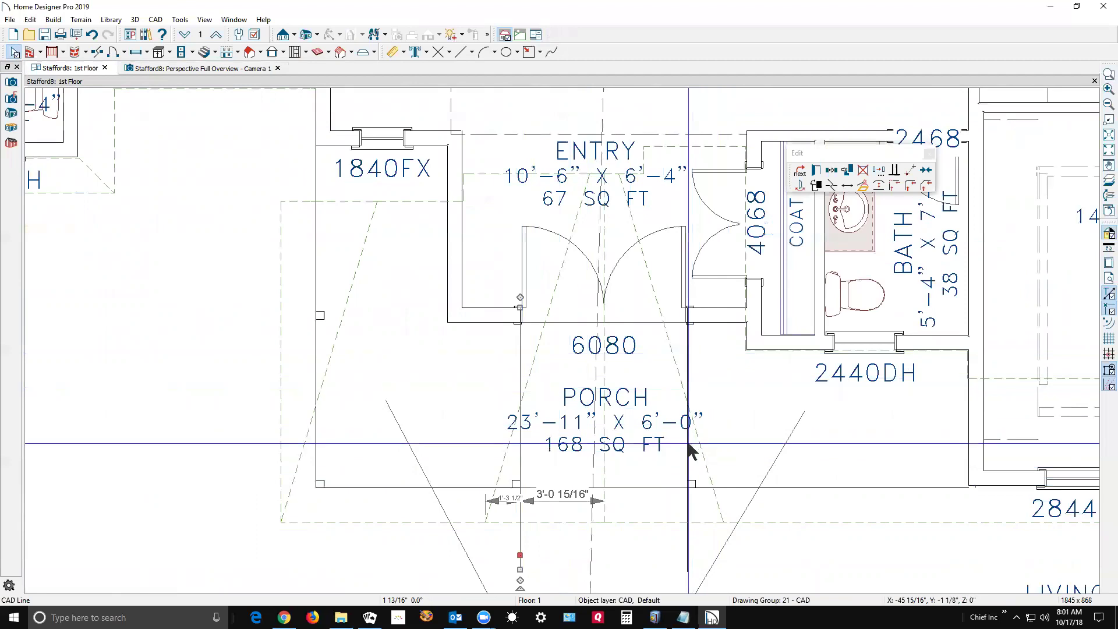
key(Escape)
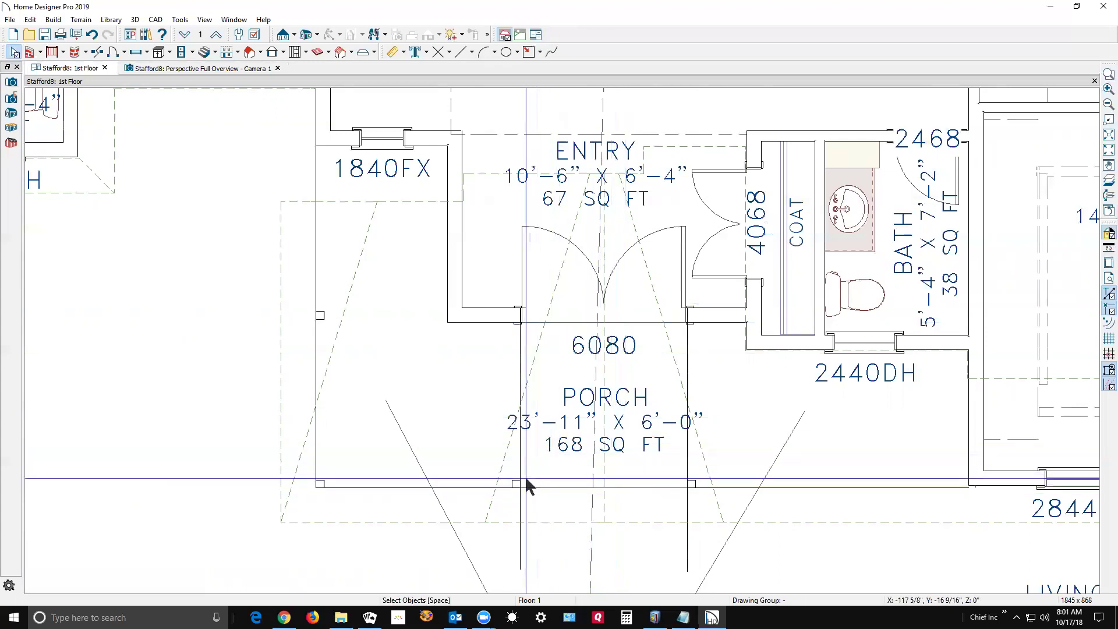
click(413, 518)
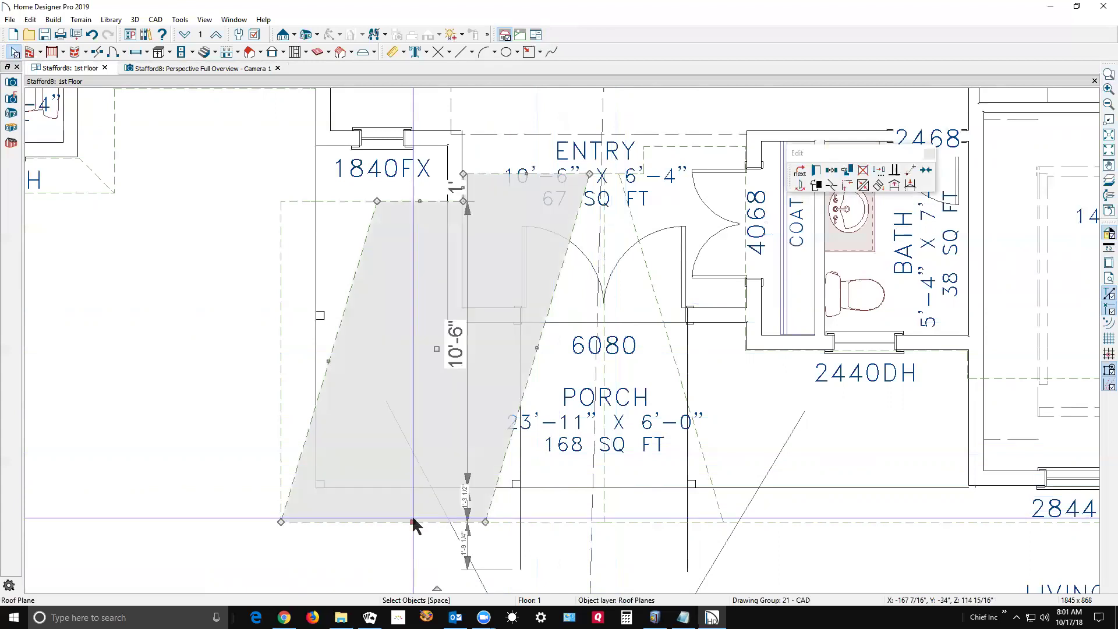
click(814, 520)
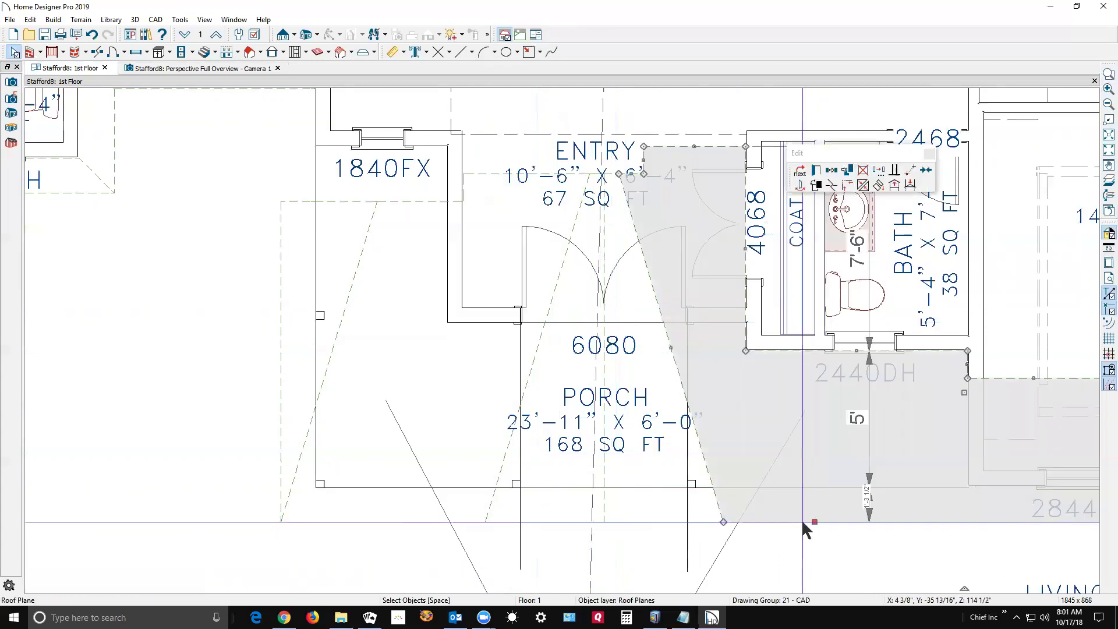
key(Escape)
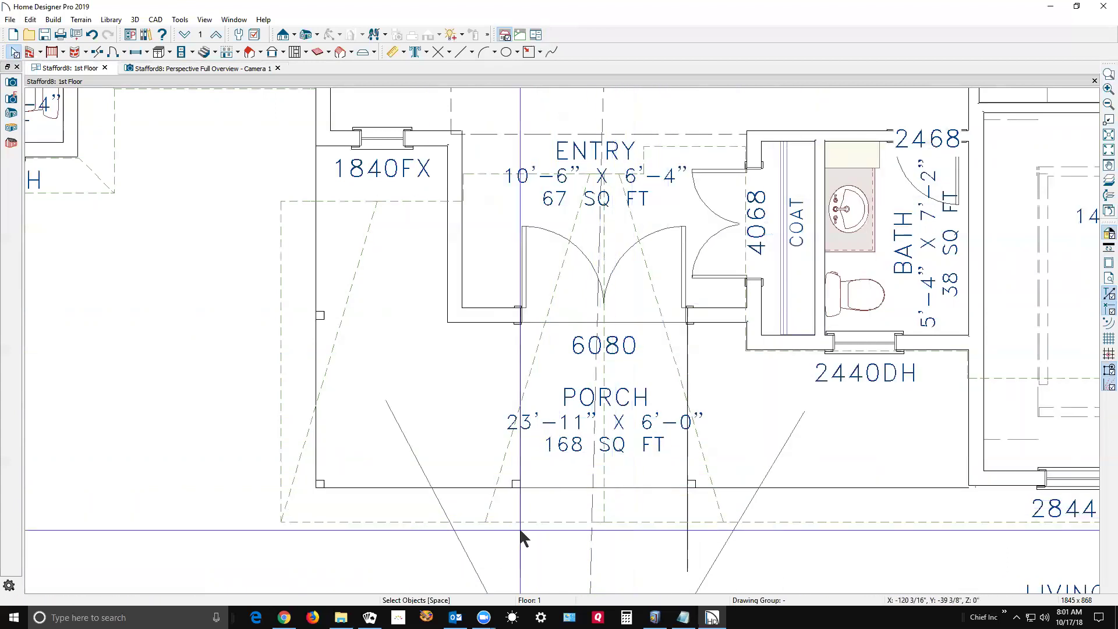
click(623, 489)
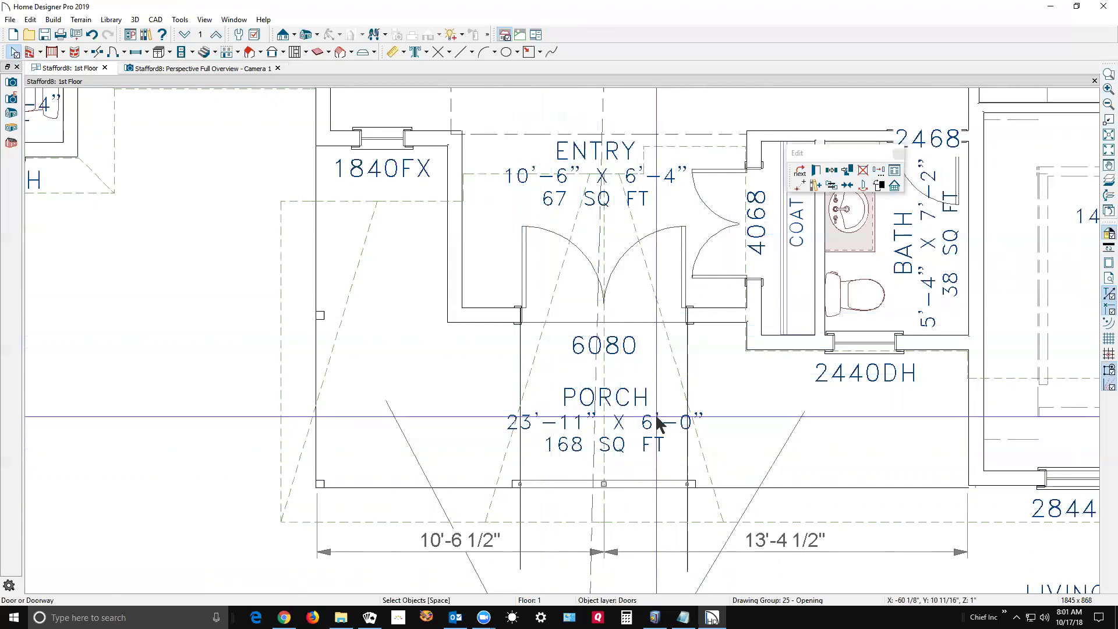
Examine the porch posts, gable and entry doors from a lower frontal viewpoint in the perspective overview.
key(ctrl+Tab)
scroll(666, 357, down, 3)
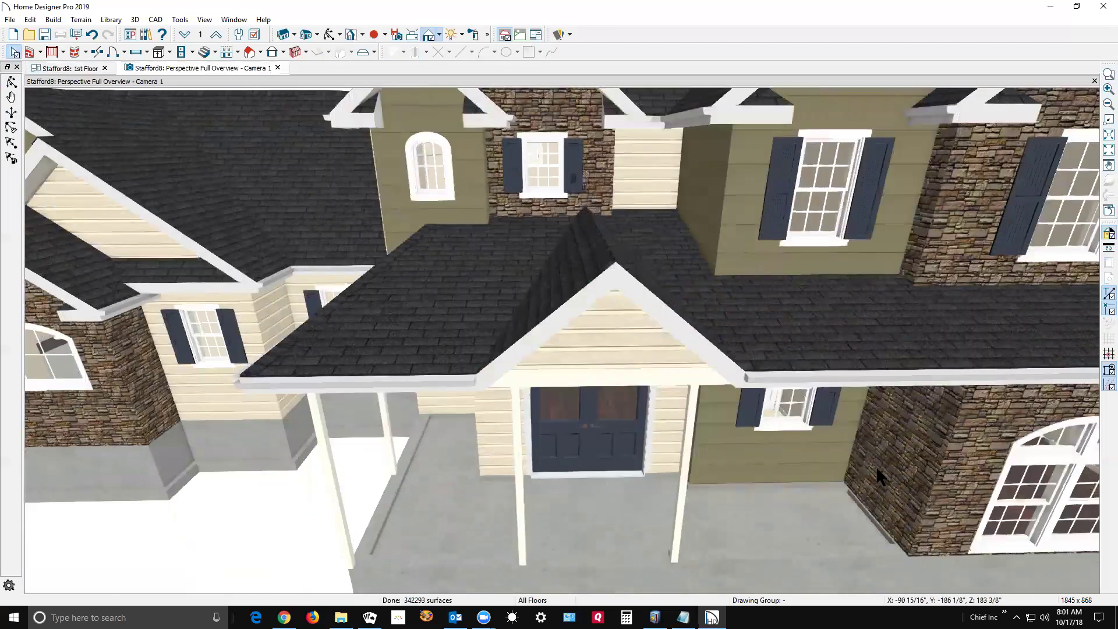
scroll(694, 359, down, 2)
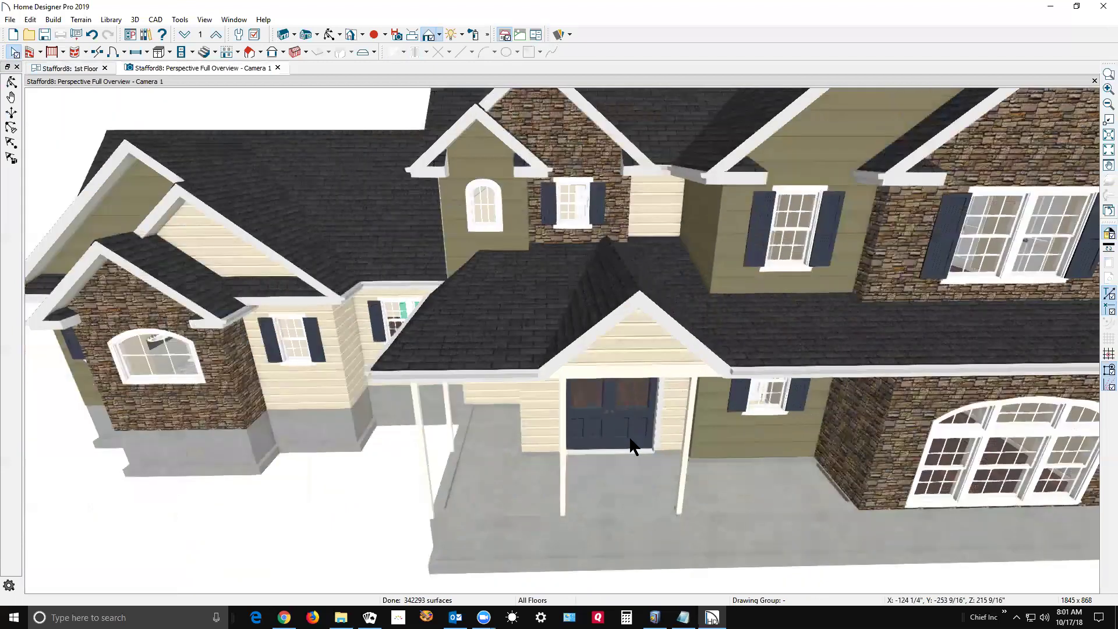
click(11, 82)
drag(610, 368, 607, 339)
key(space)
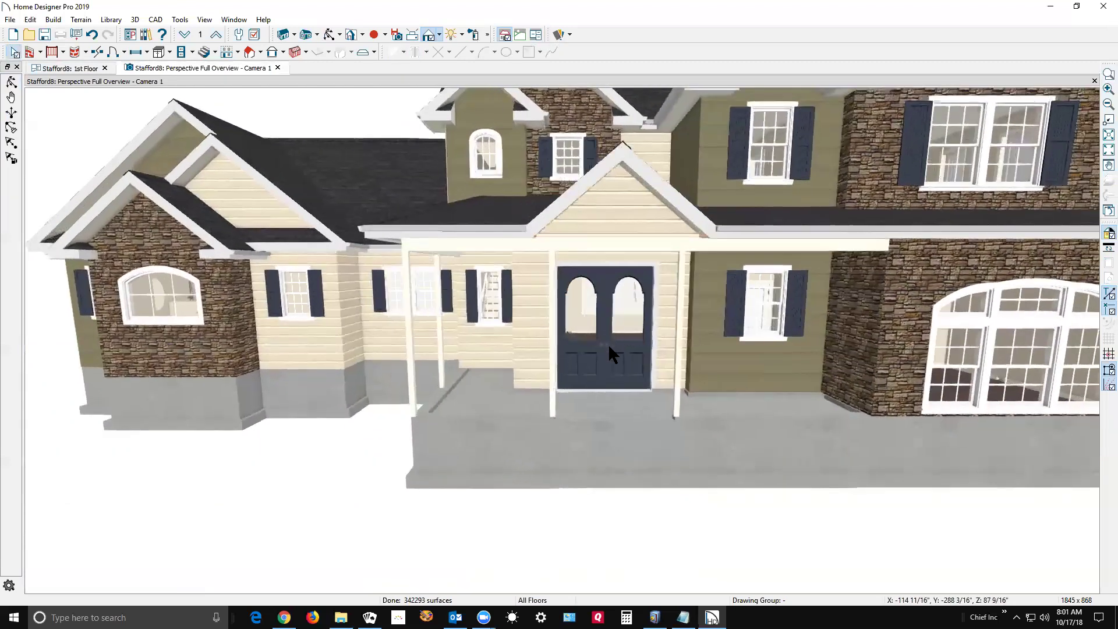
Center the porch's front doorway on the 6080 entry doors in the first-floor plan and check the alignment in 3D.
key(ctrl+Tab)
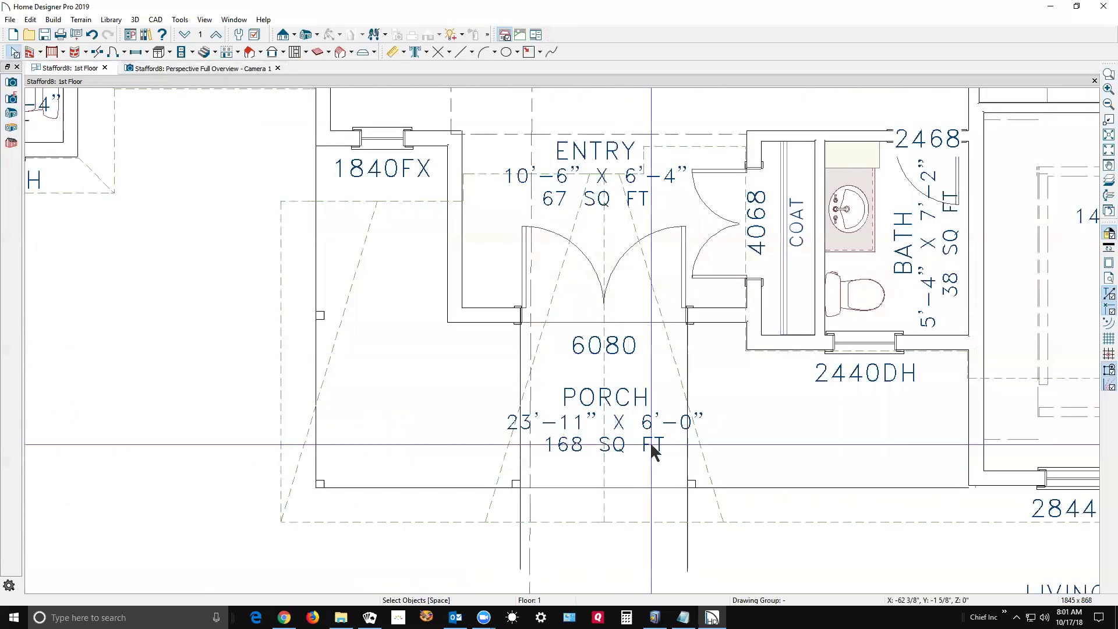
click(550, 486)
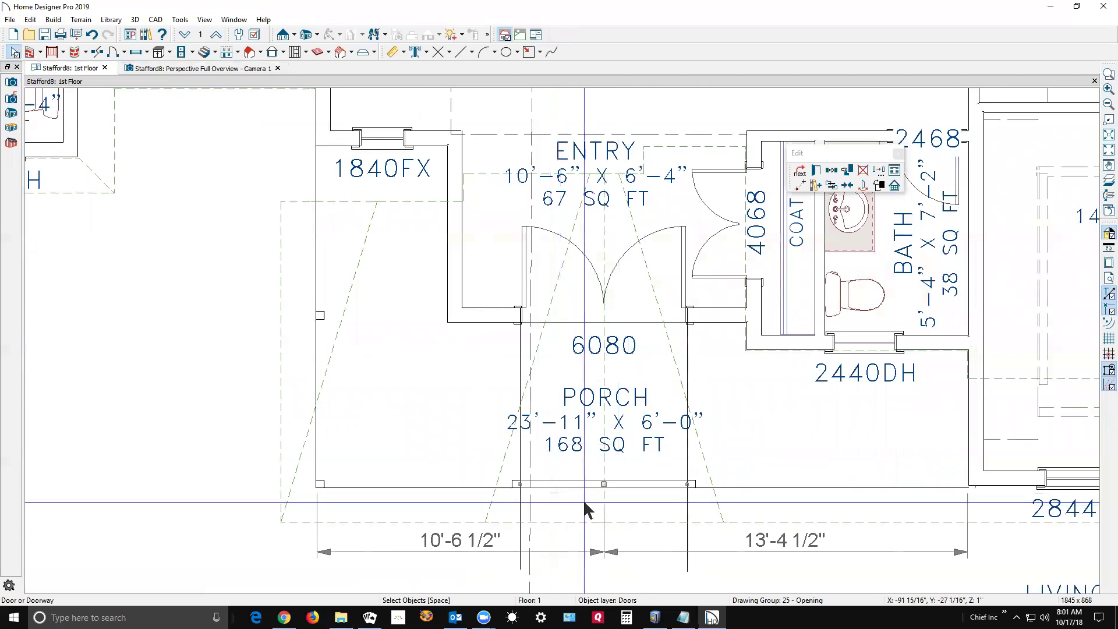
scroll(585, 499, up, 1)
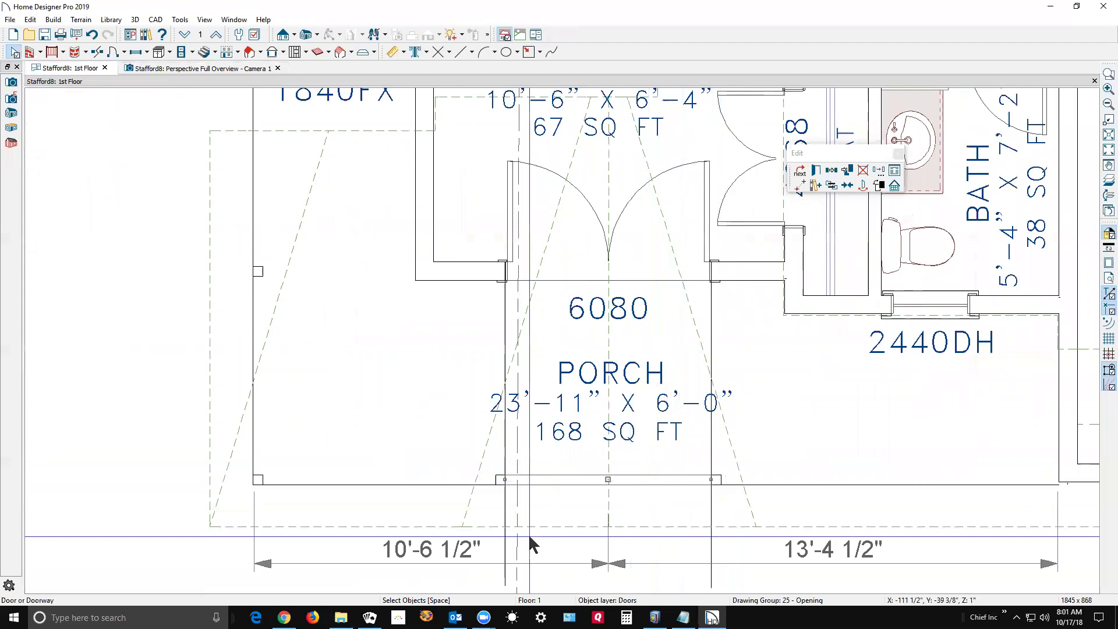
click(847, 186)
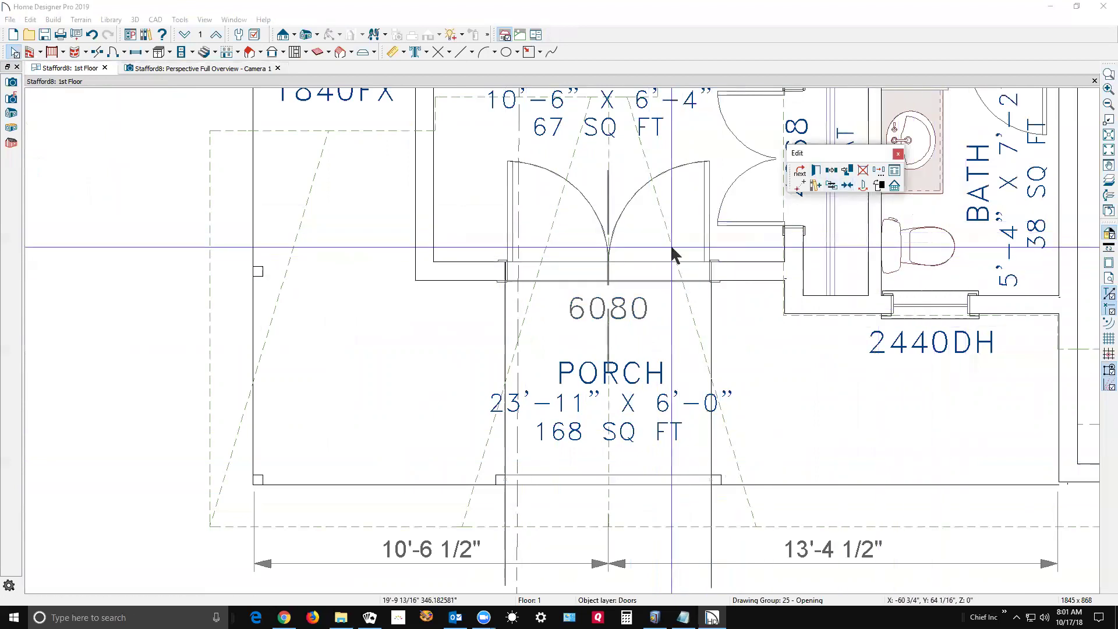
click(609, 269)
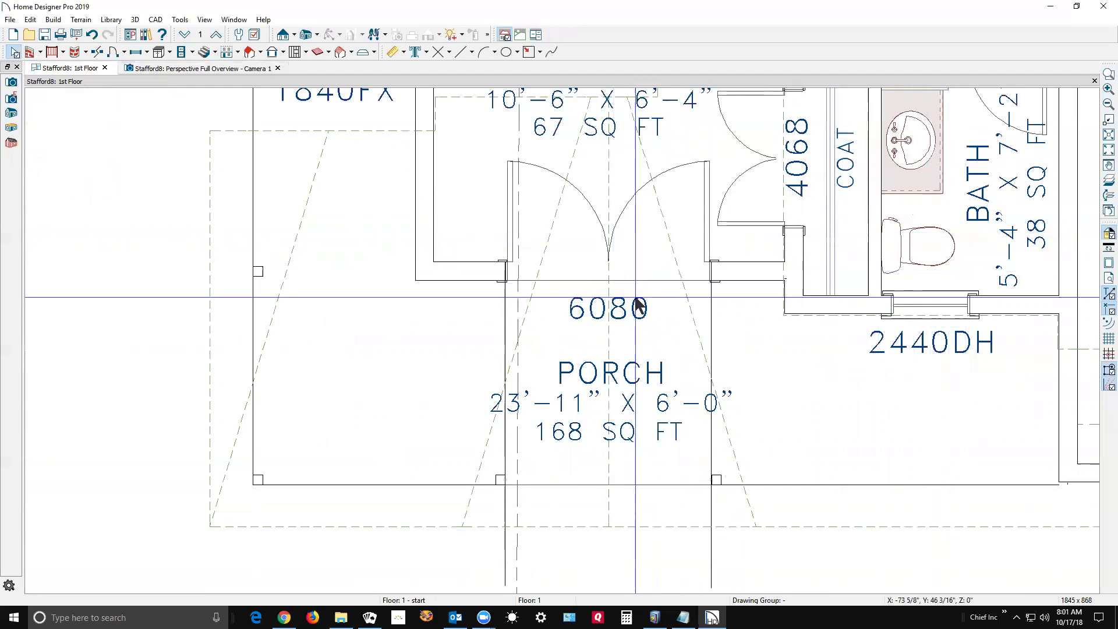
key(ctrl+Tab)
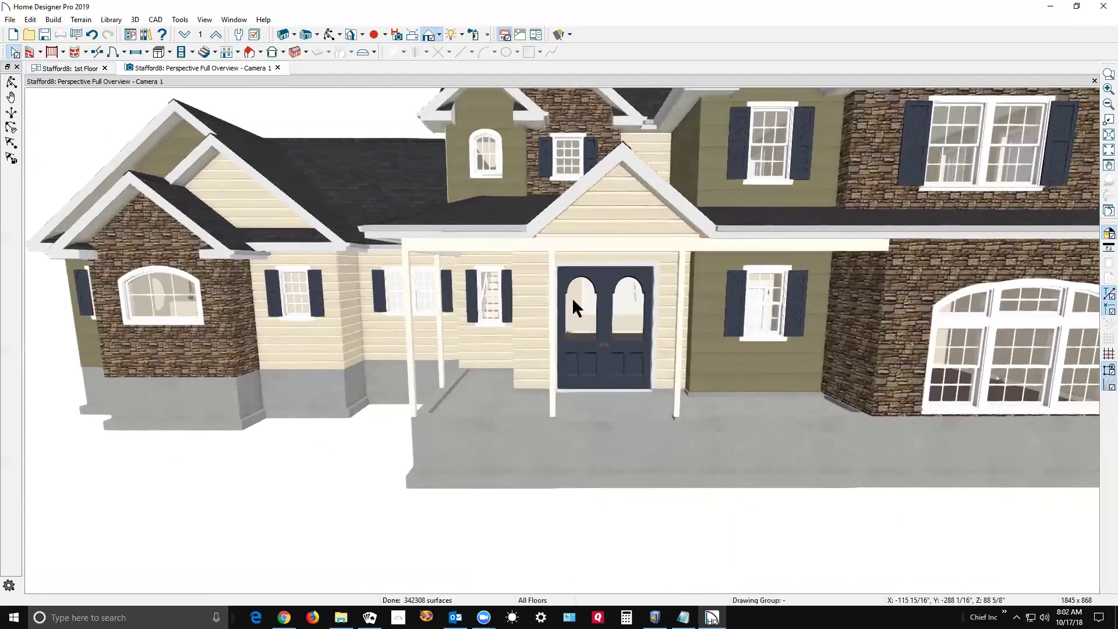
key(ctrl+Tab)
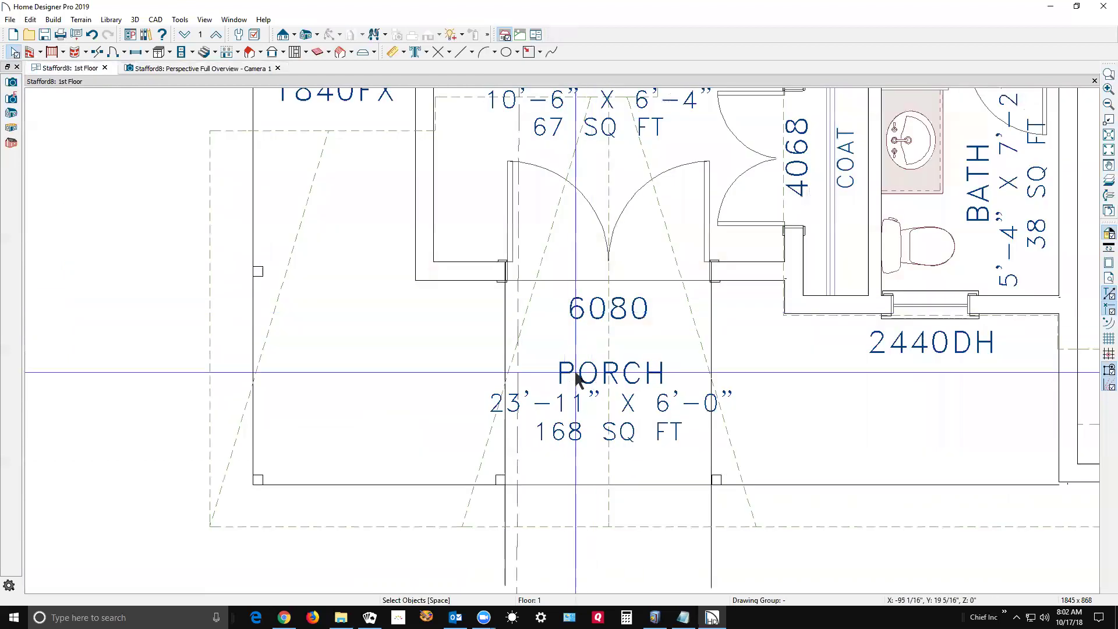
Try widening the porch's front doorway by moving its left post outward twice, checking each change in the perspective overview.
click(564, 484)
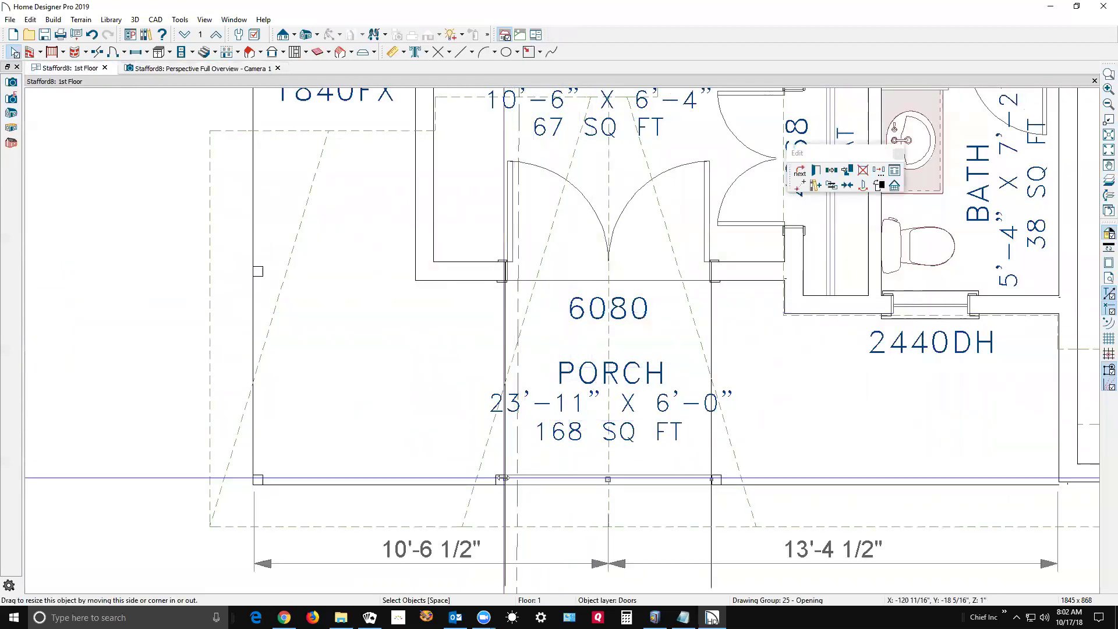
drag(501, 481, 492, 481)
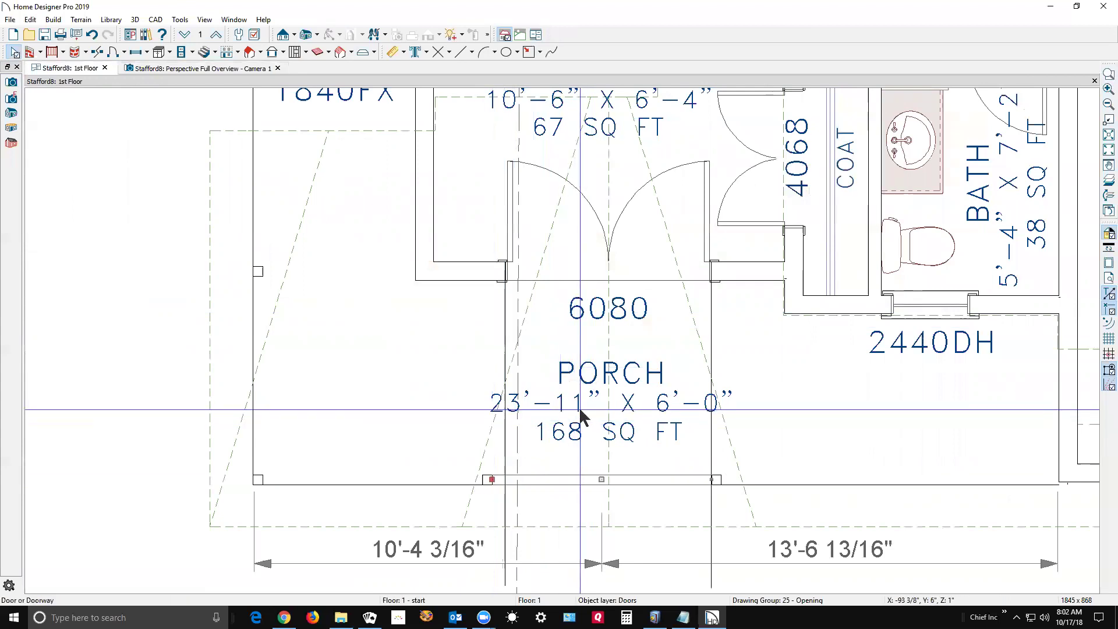
key(ctrl+Tab)
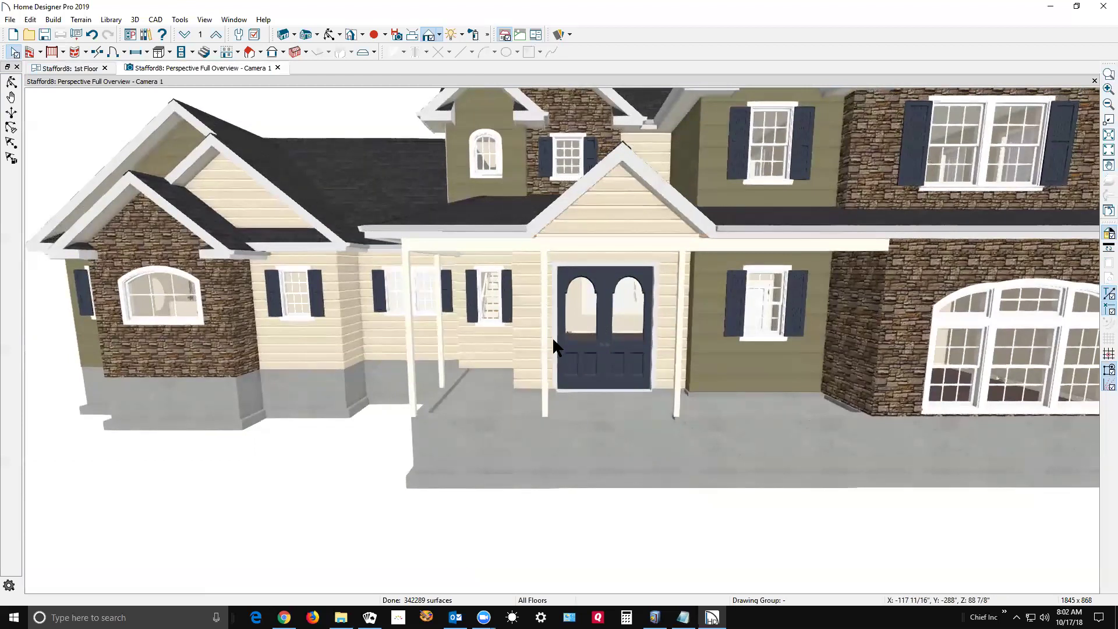
key(ctrl+Tab)
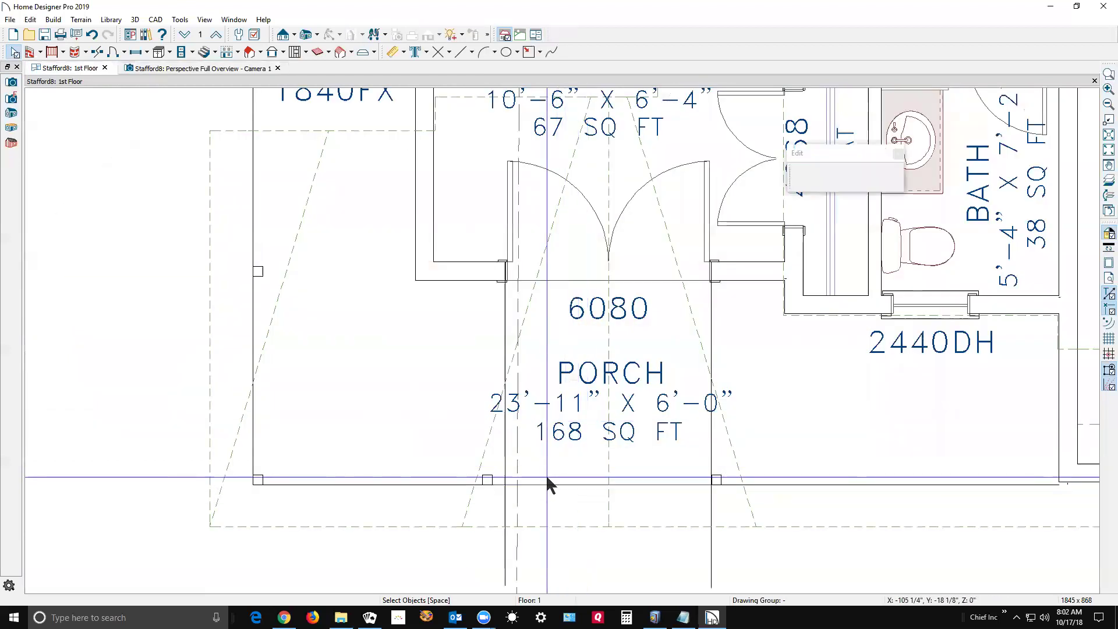
click(546, 474)
drag(489, 479, 475, 480)
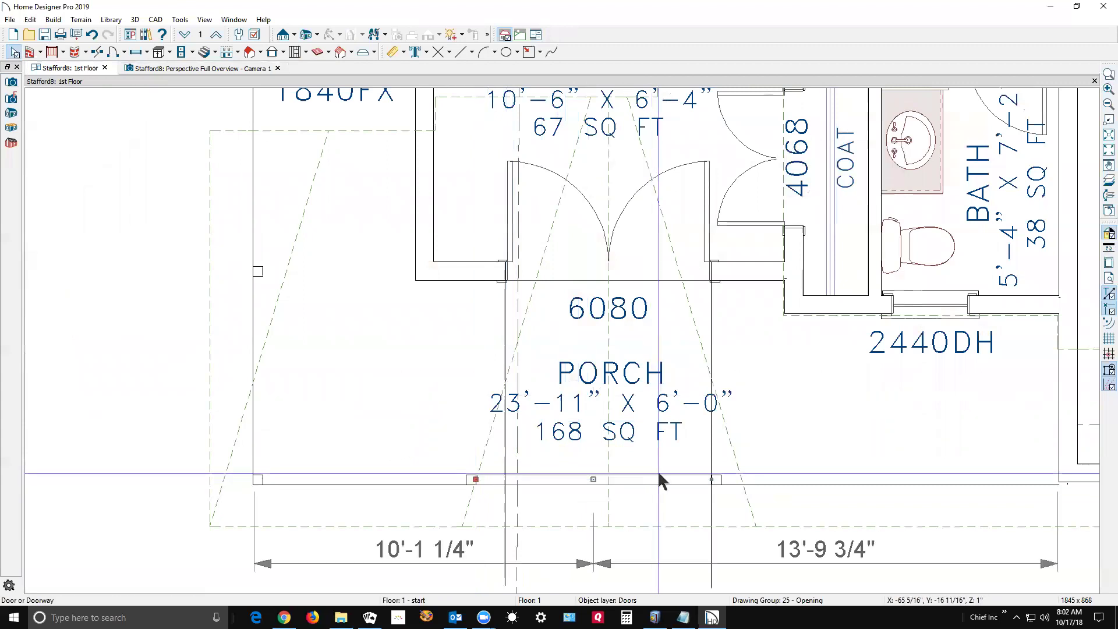
key(ctrl+Tab)
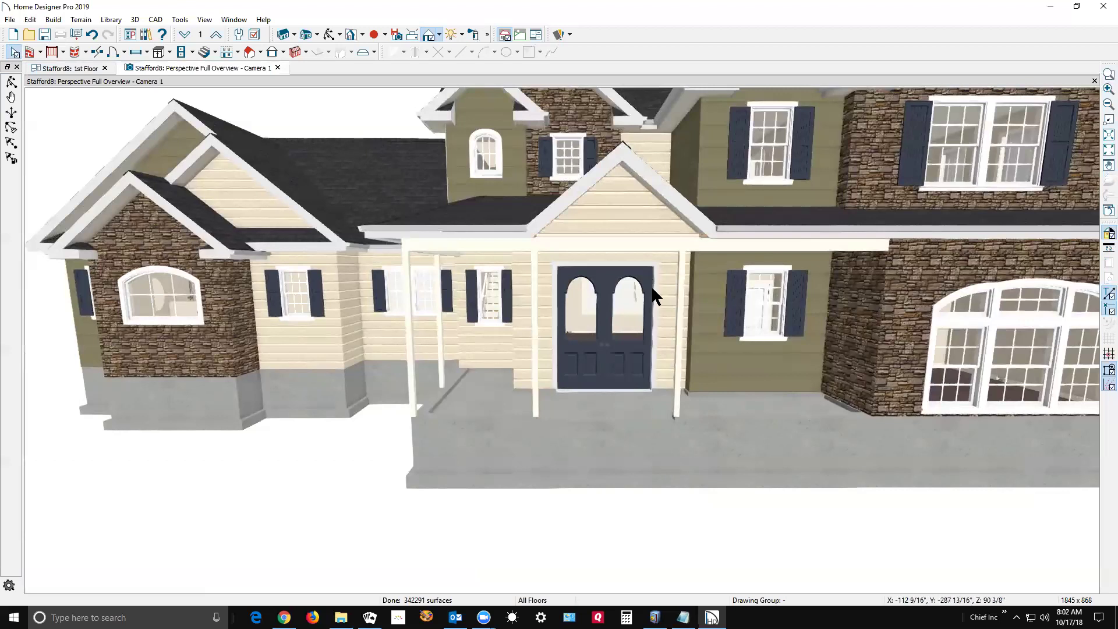
key(ctrl+Tab)
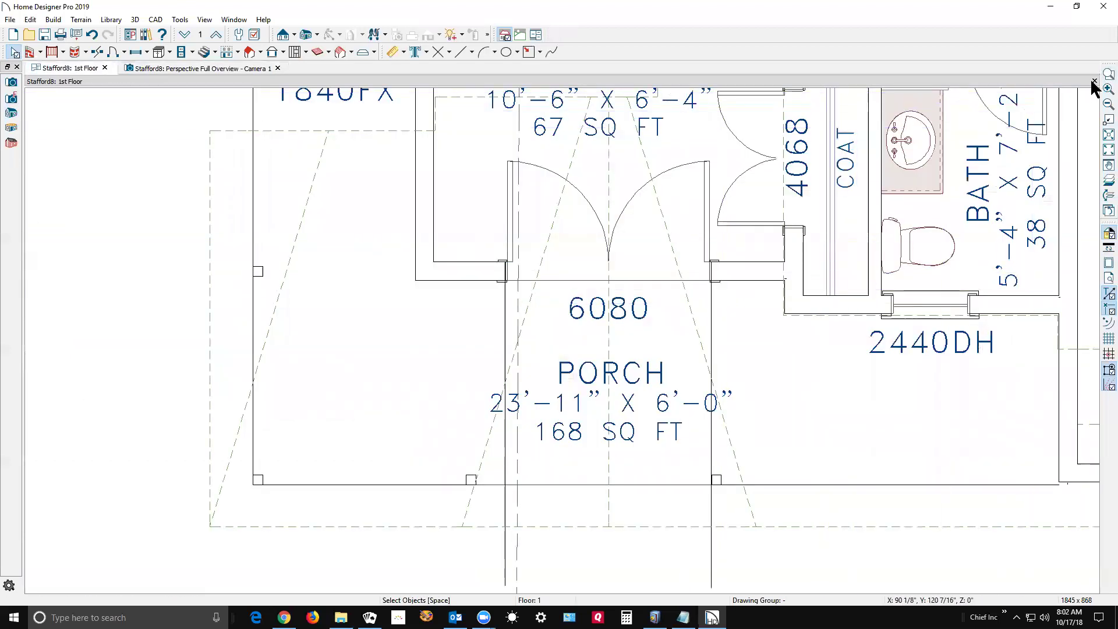
Delete the perspective overview camera standing in front of the porch in the first-floor plan.
scroll(817, 316, down, 6)
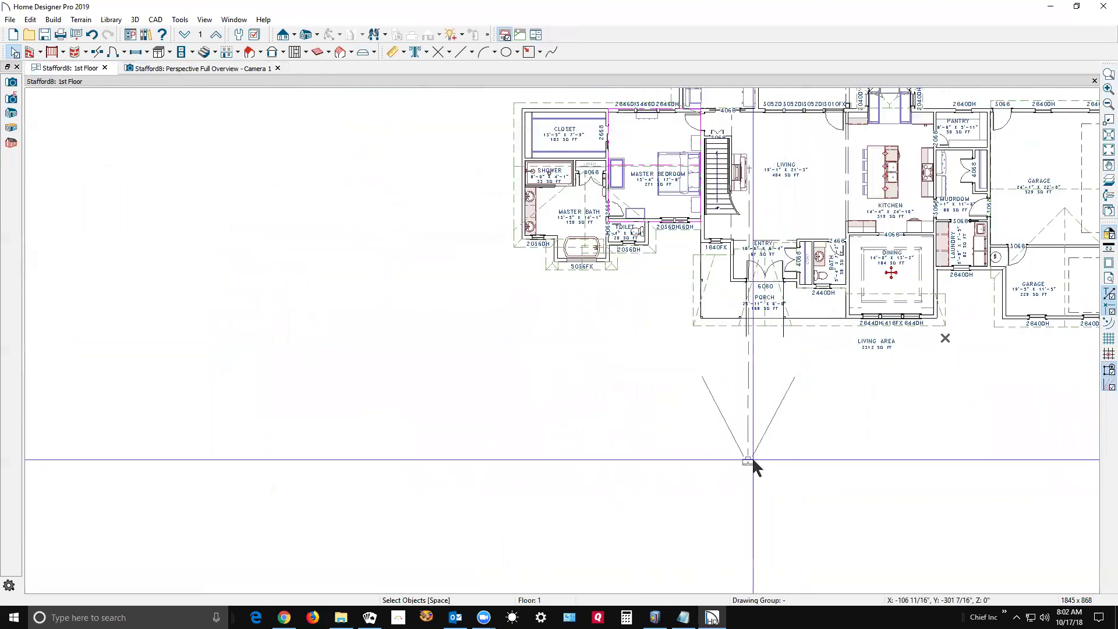
right_click(750, 459)
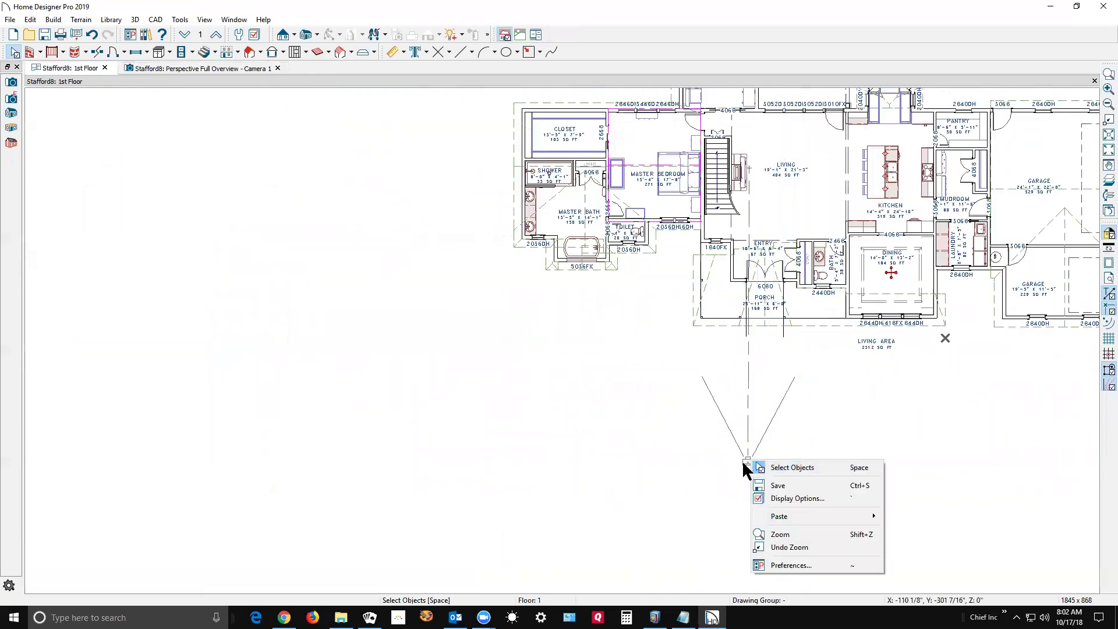
click(746, 461)
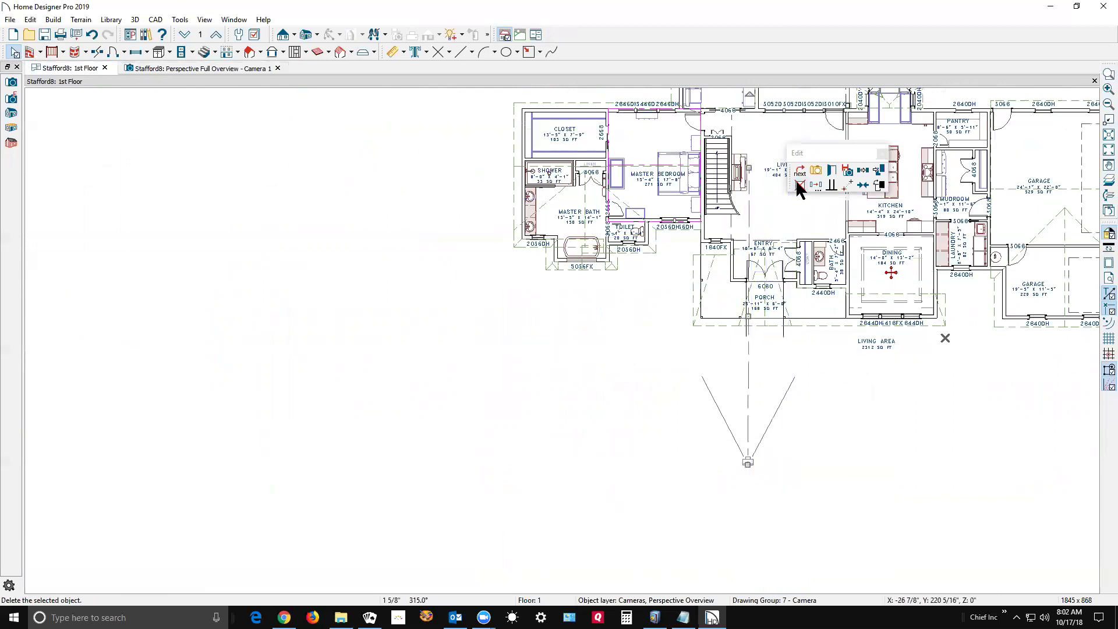
key(Delete)
Create a Cross Section/Elevation view facing the front of the house and examine the porch opening against the entry doors.
click(284, 32)
drag(789, 437, 790, 89)
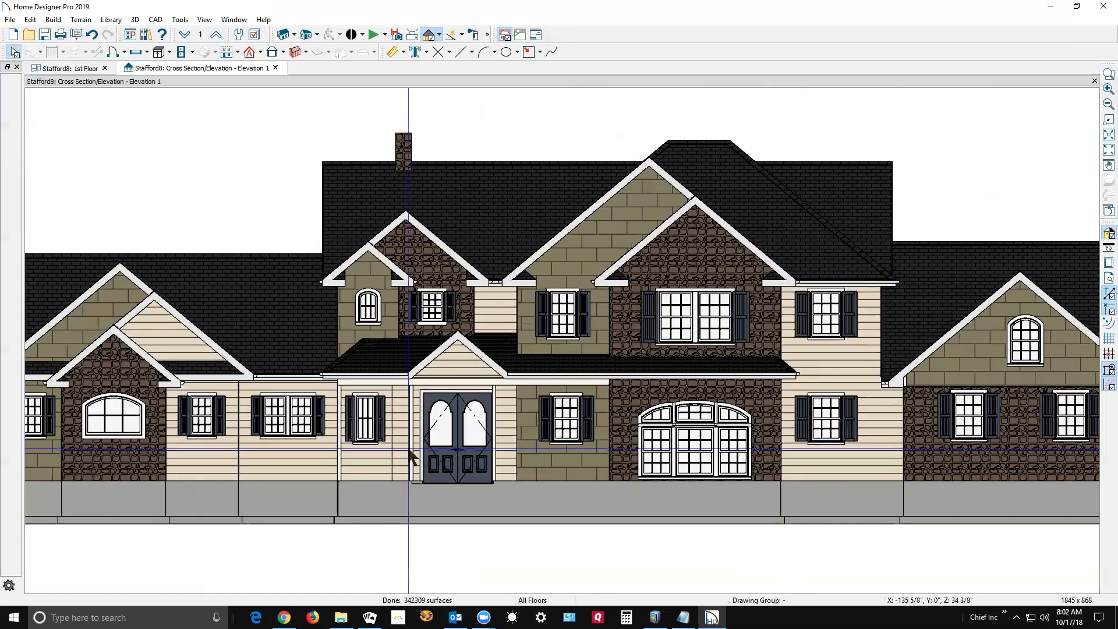
scroll(408, 449, up, 4)
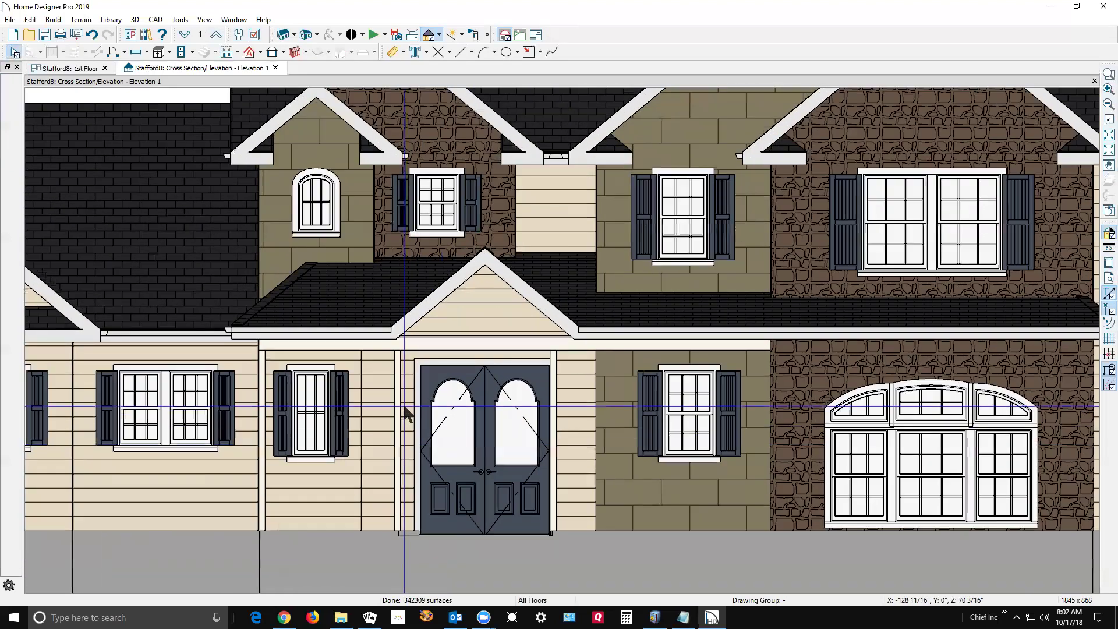
Narrow the porch's front doorway so its left side meets the left vertical CAD line, and check it in the front elevation.
key(ctrl+Tab)
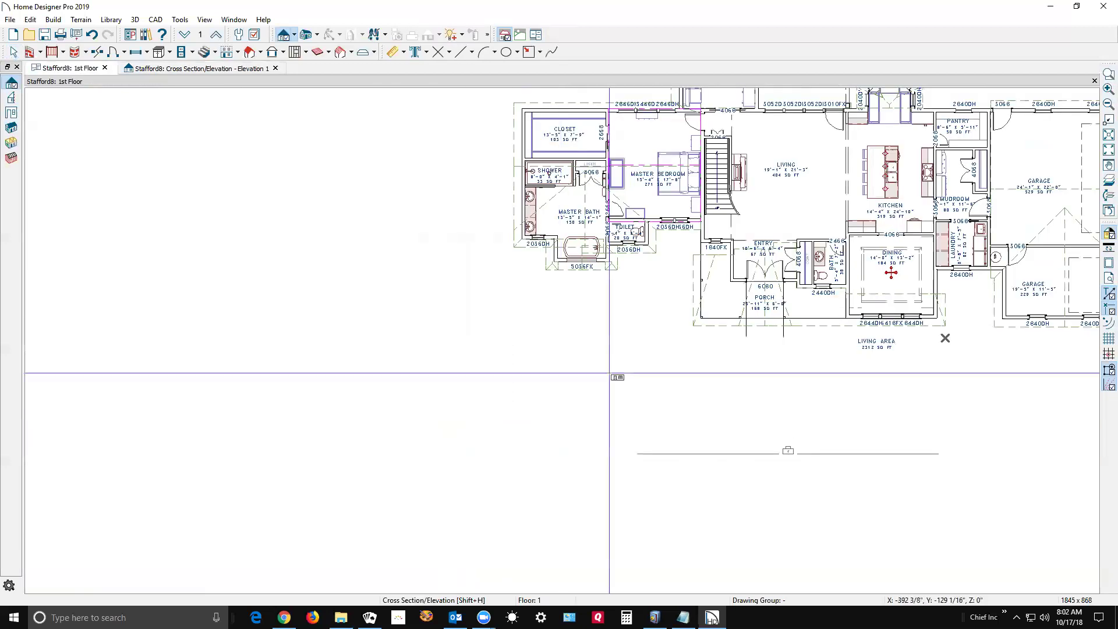
scroll(751, 332, up, 6)
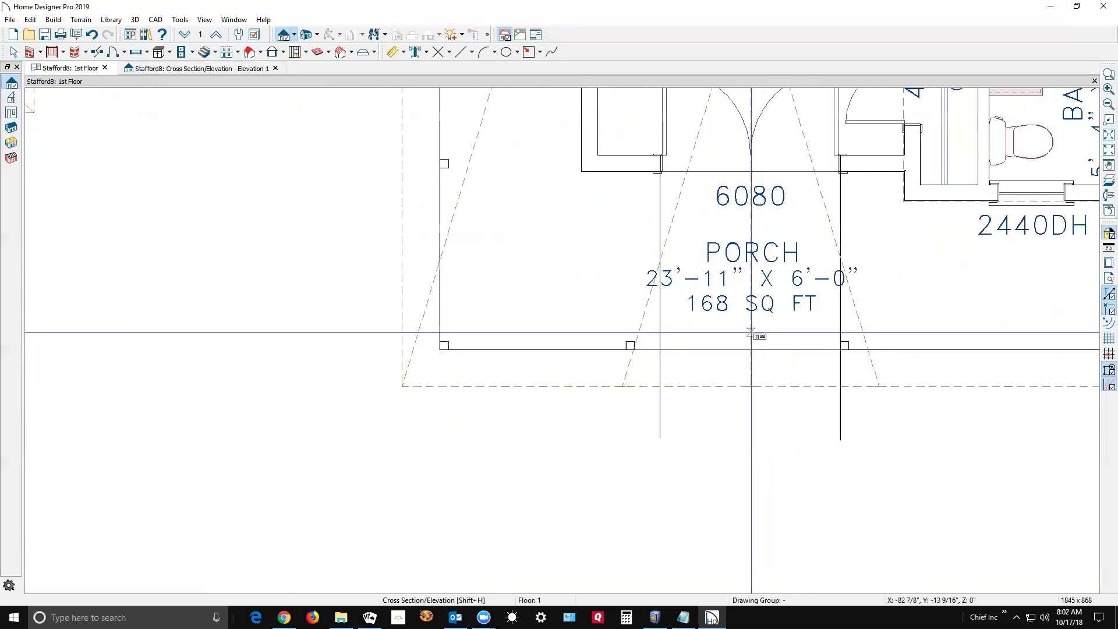
key(space)
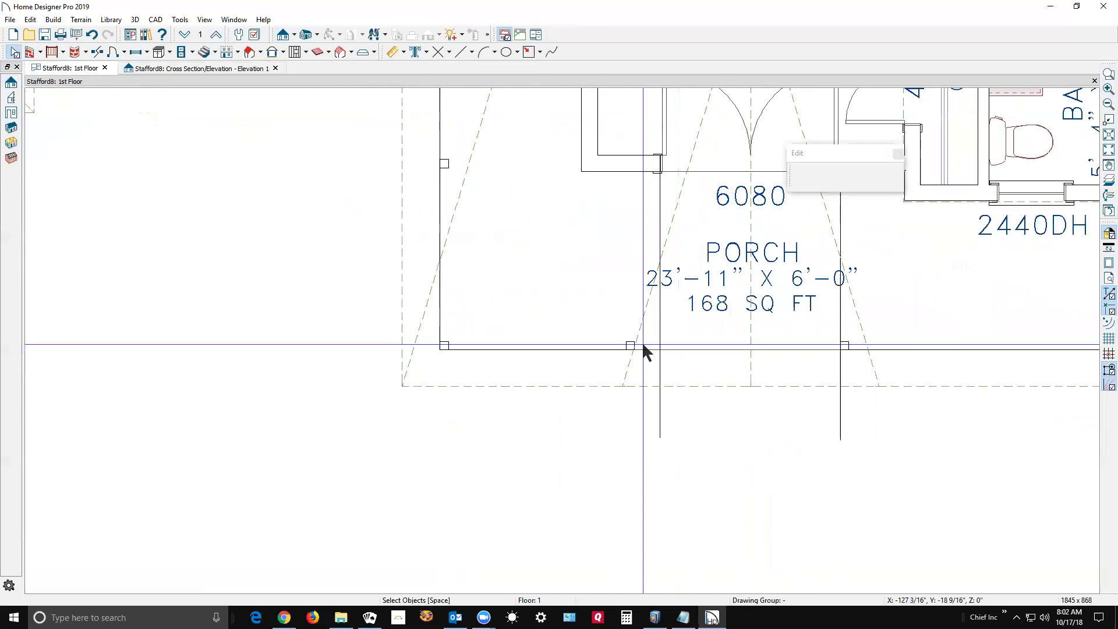
click(643, 344)
drag(634, 345, 659, 361)
click(735, 357)
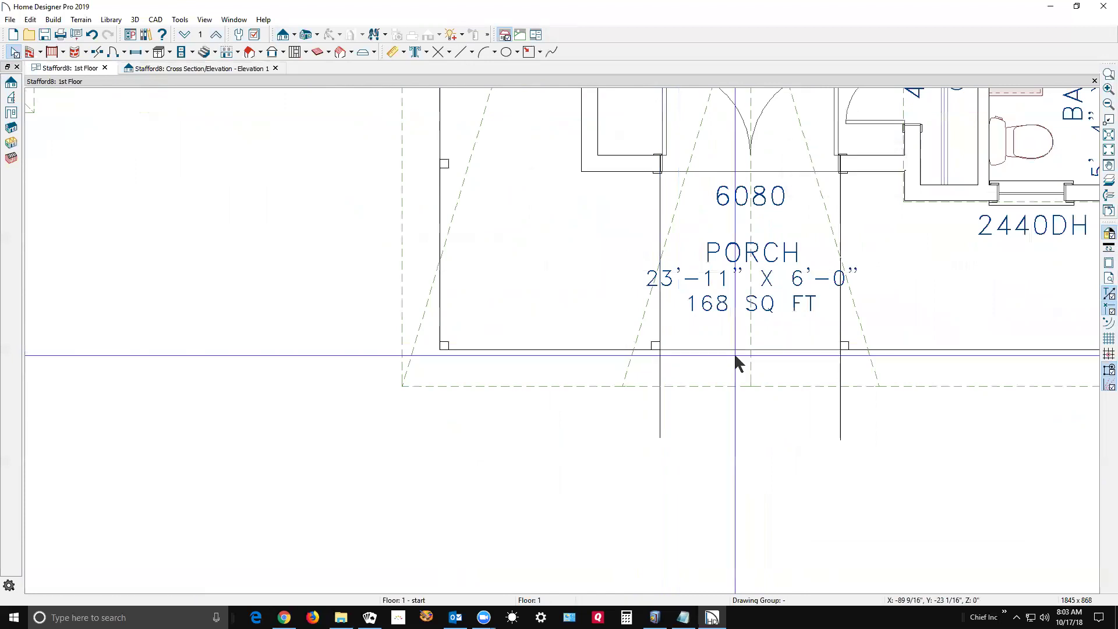
key(ctrl+Tab)
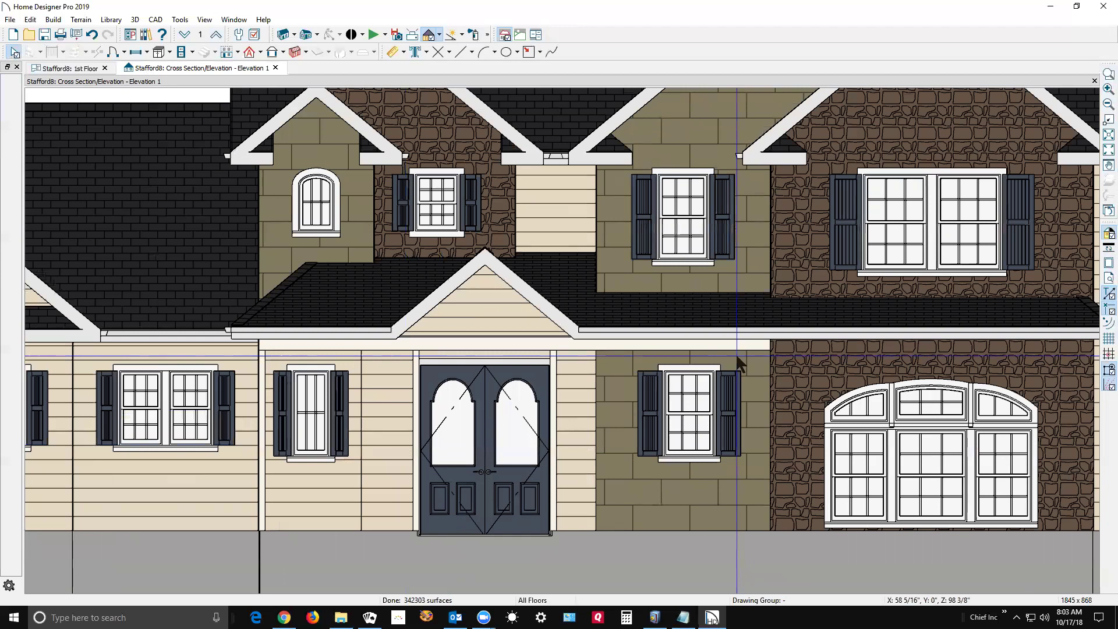
scroll(718, 335, down, 2)
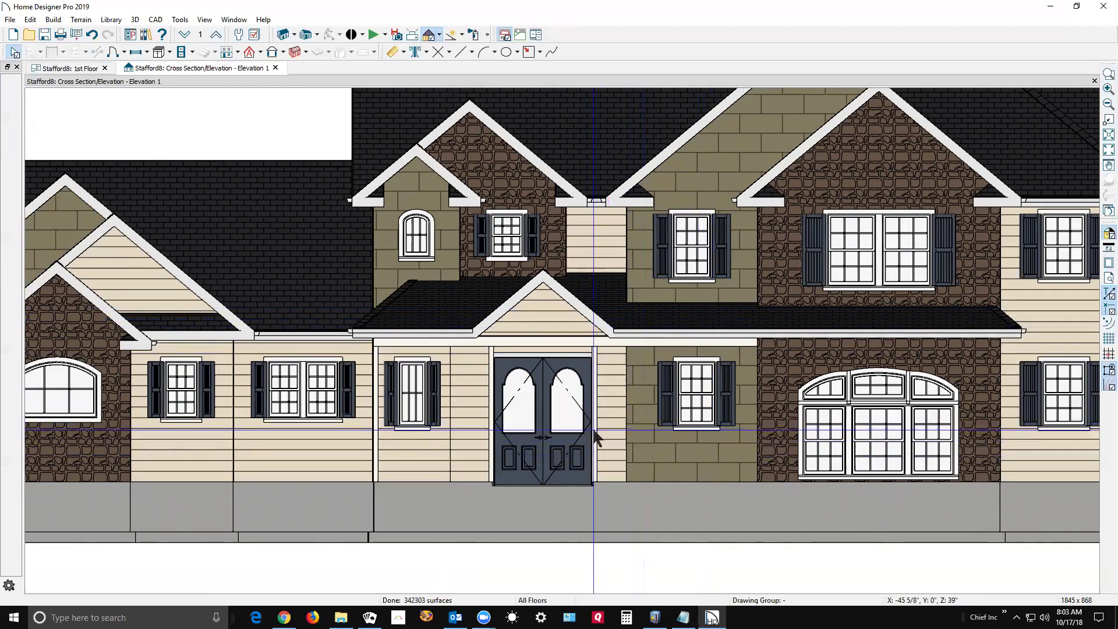
Examine the newel post spacing in the porch railing's specification without changing it, and review the front elevation.
click(597, 438)
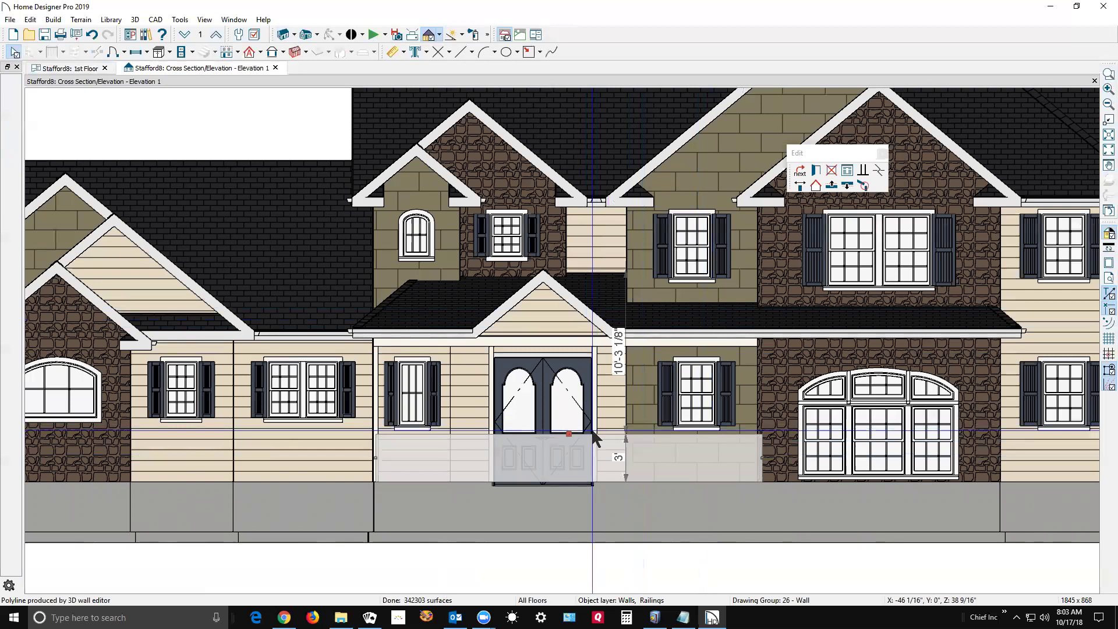
double_click(596, 438)
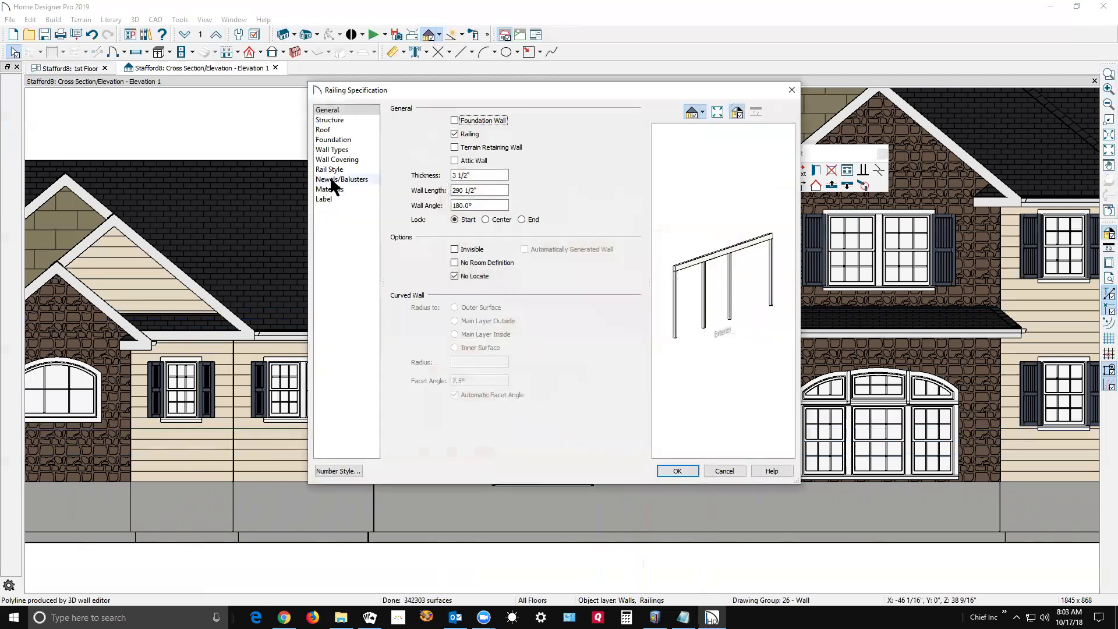
click(333, 180)
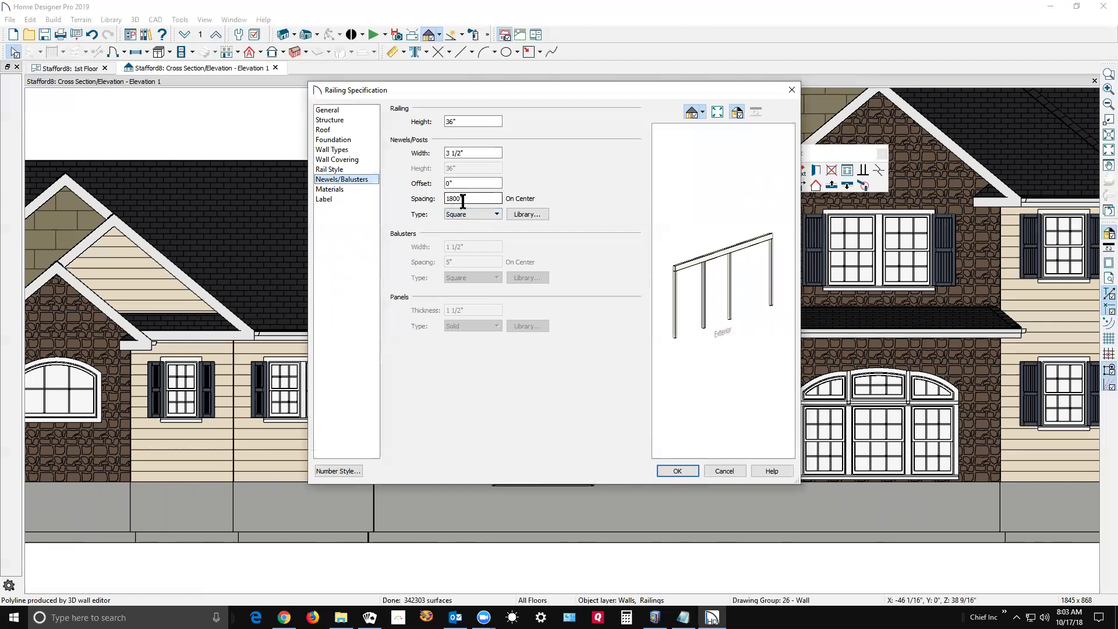
click(724, 470)
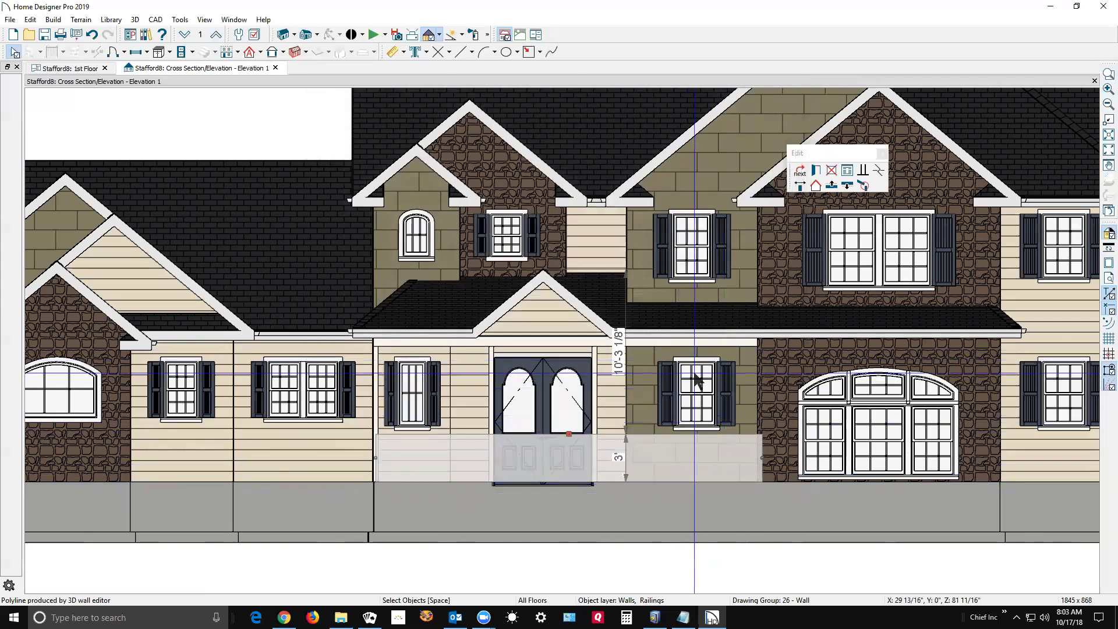
click(706, 451)
key(Delete)
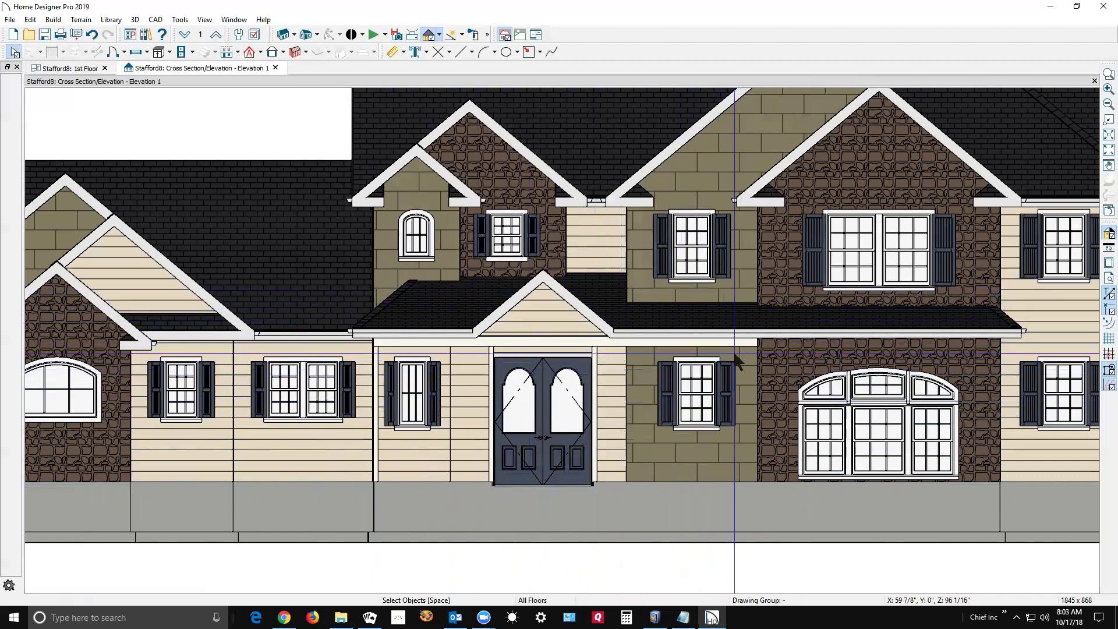
scroll(735, 361, down, 1)
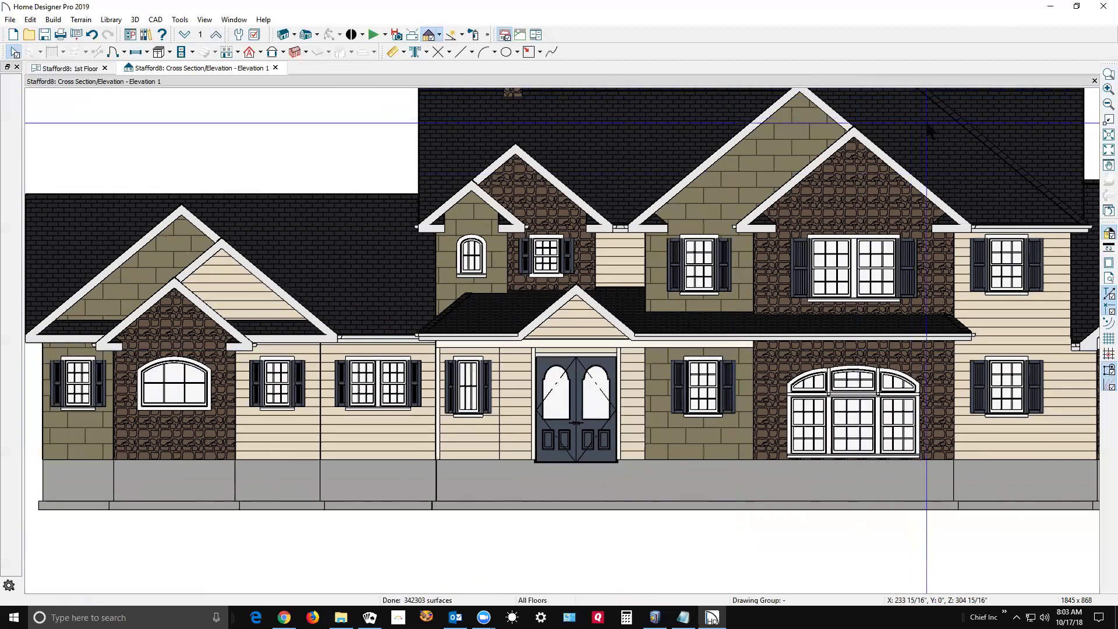
scroll(911, 123, up, 1)
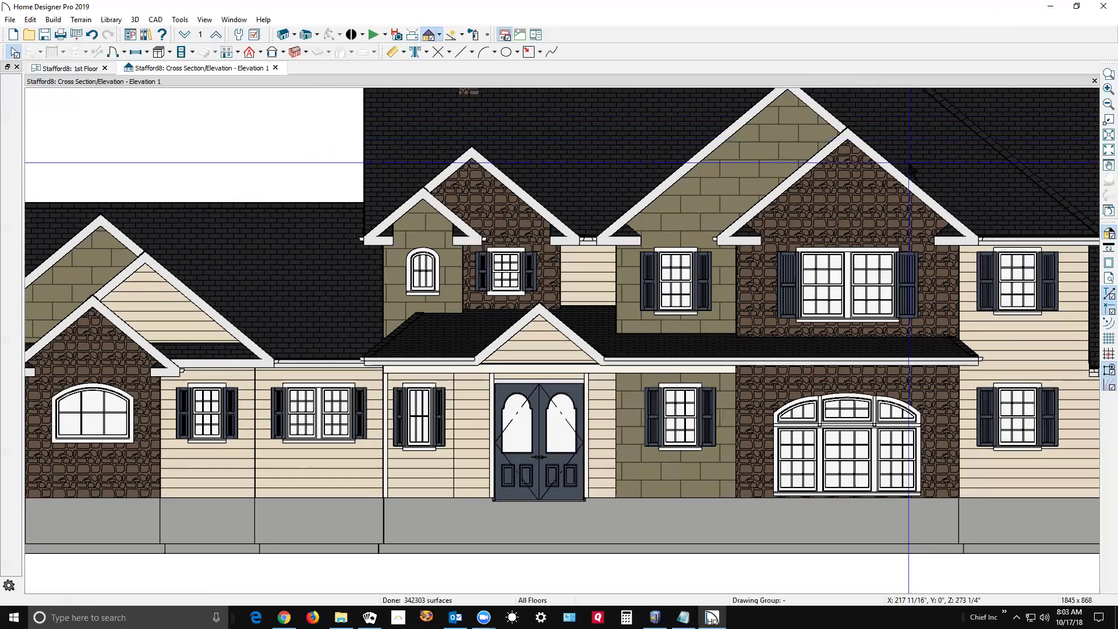